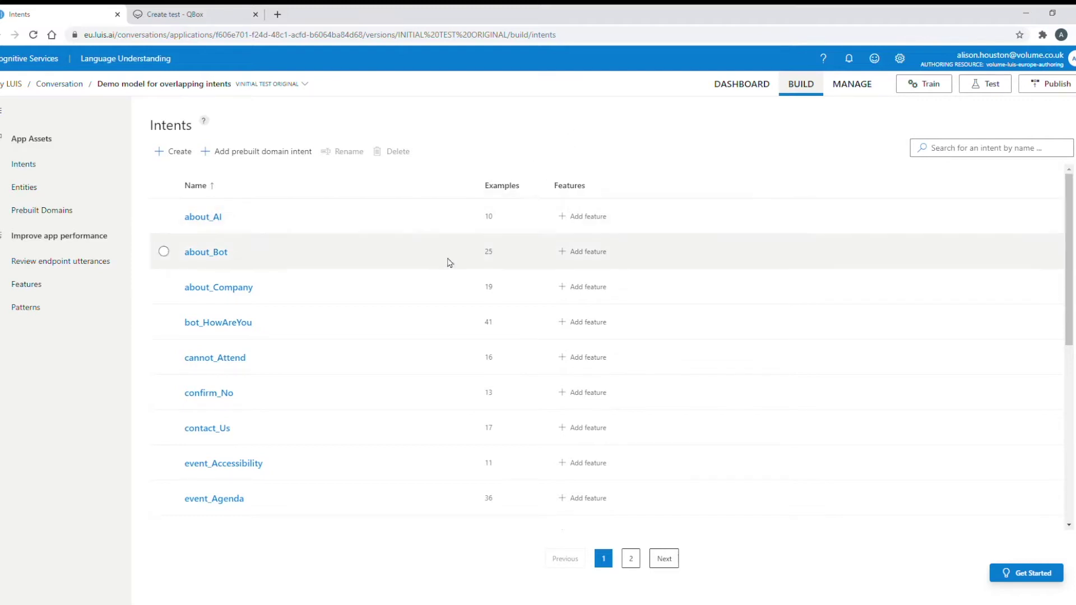
# Look through the first page of the LUIS model's intents and their example counts
pyautogui.scroll(-3, 434, 270)
pyautogui.scroll(-2, 435, 271)
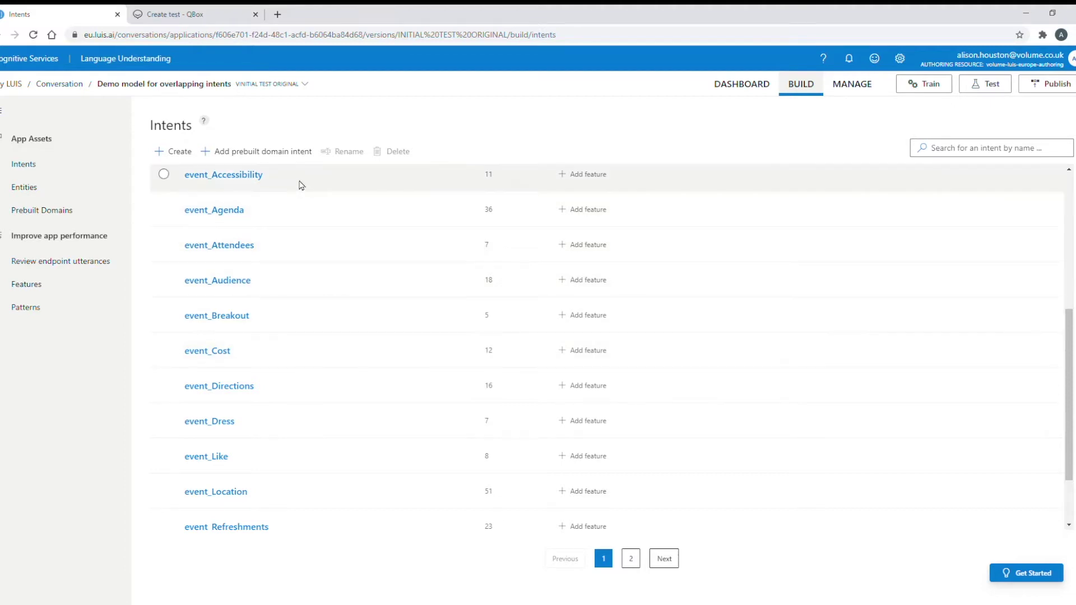
pyautogui.scroll(-1, 324, 320)
pyautogui.scroll(-2, 323, 319)
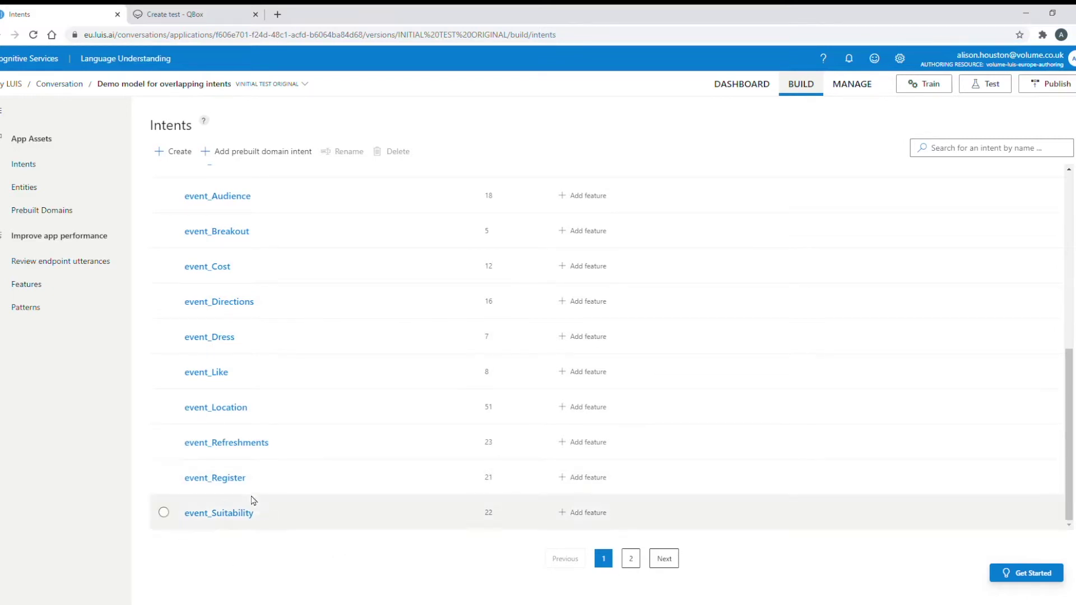
# Test the LUIS model with the utterances "is this event useful for business audience" and "is this more for a business audience"
pyautogui.click(990, 85)
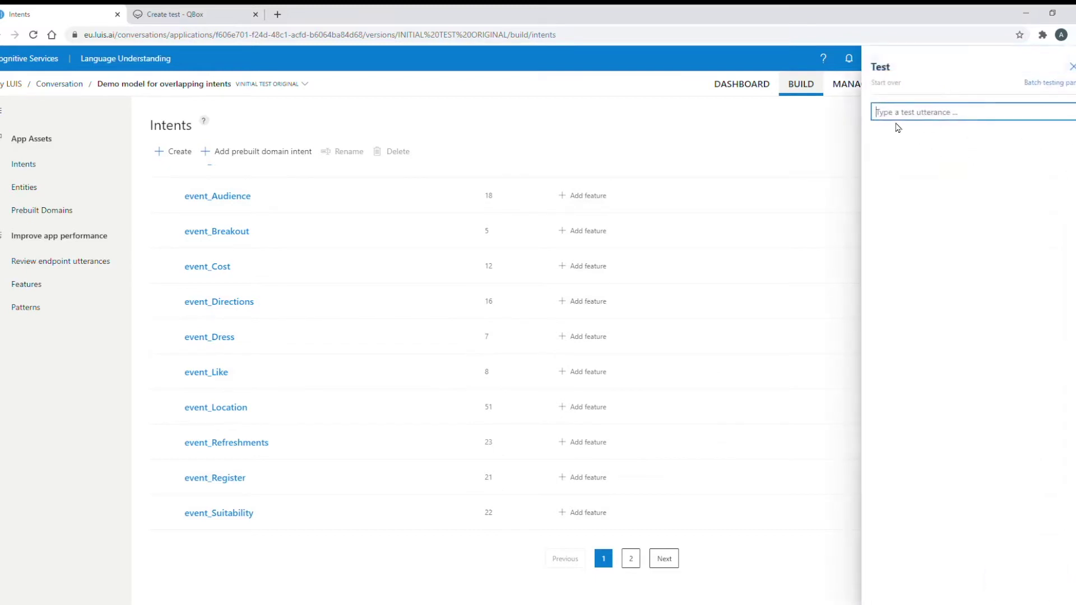
pyautogui.write('is this event useful for business audience')
pyautogui.press('Return')
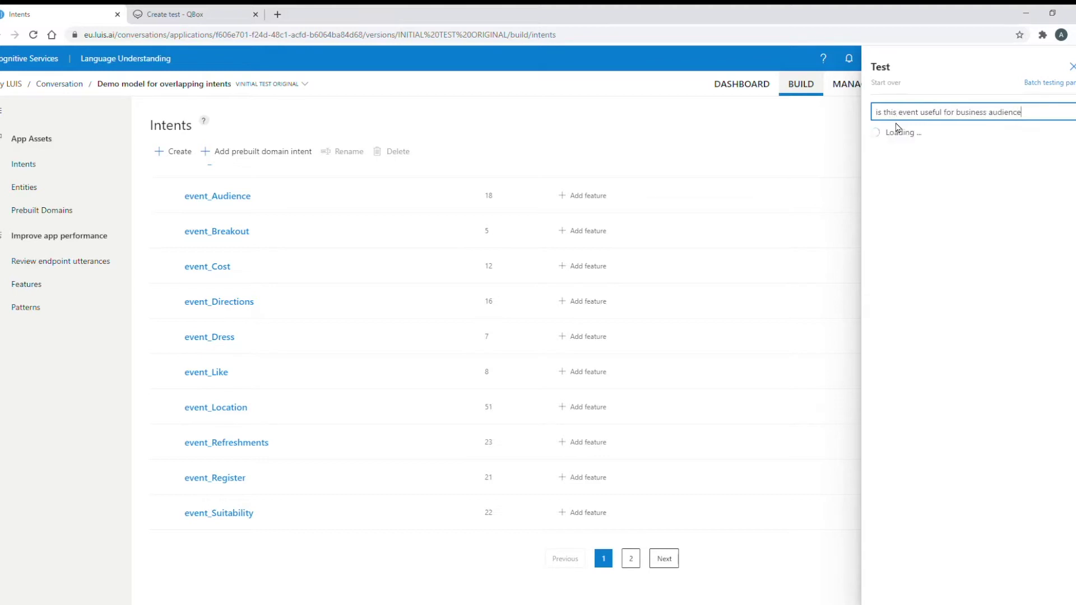
pyautogui.write('is this mo')
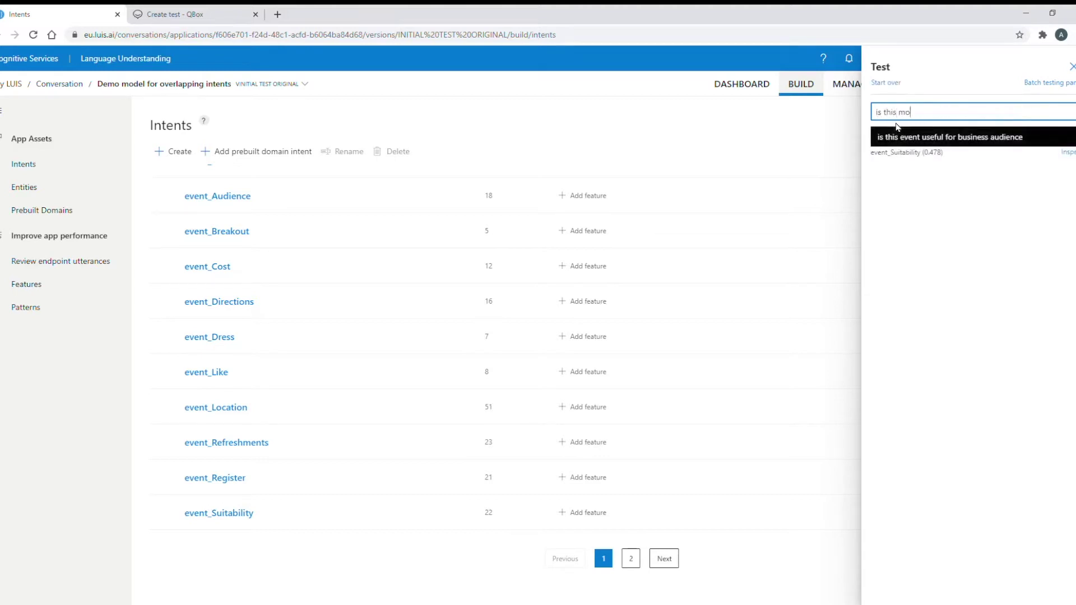
pyautogui.write('re for a business audience')
pyautogui.press('Return')
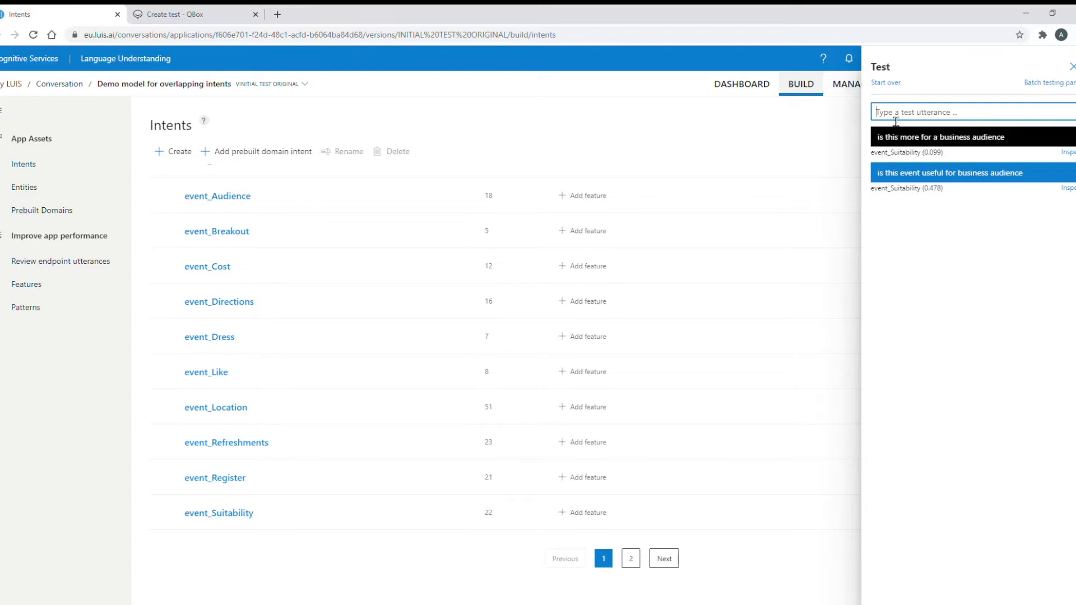
# Test the further utterances "is the event aimed at me?" and "who is the event aimed at?" against the model
pyautogui.write('is the event aimed at me?')
pyautogui.press('Return')
pyautogui.write('who is the ')
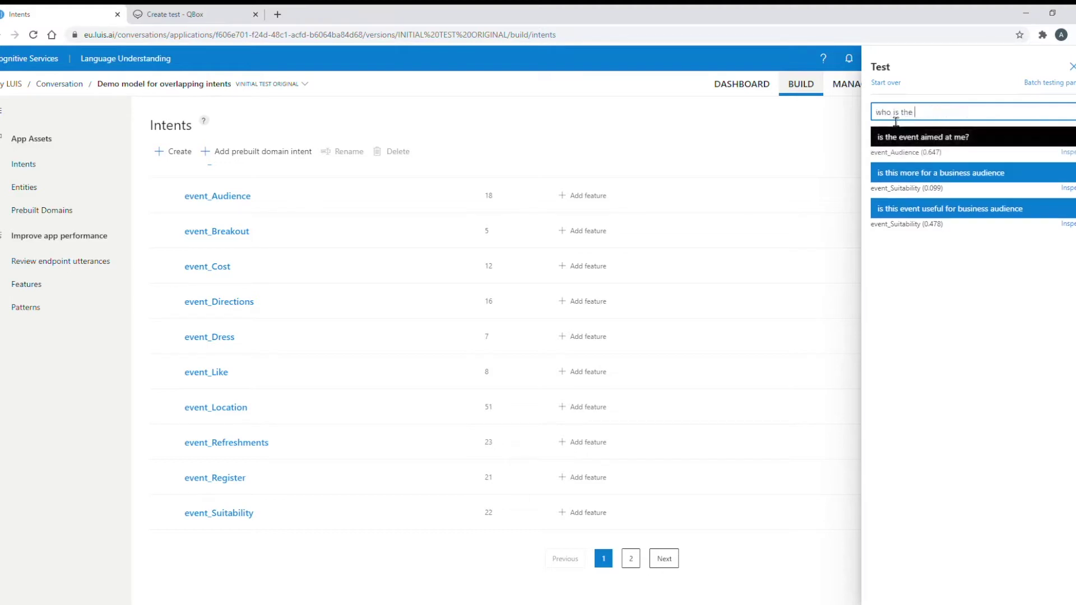
pyautogui.write('event aimed at?')
pyautogui.press('Return')
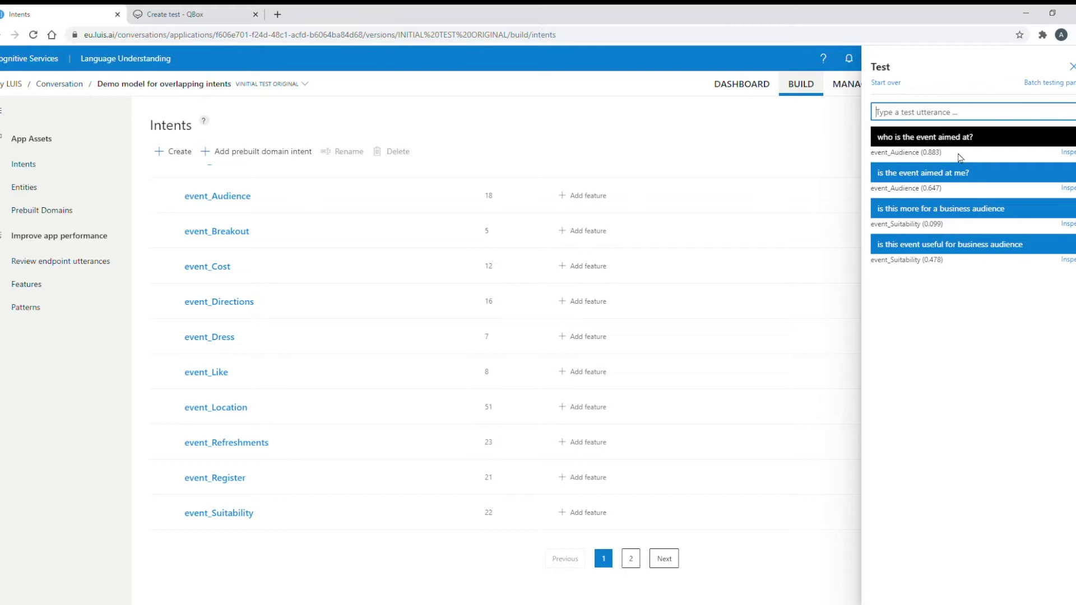
# Open the event_Suitability intent and review its example user inputs
pyautogui.click(246, 517)
pyautogui.scroll(-3, 527, 478)
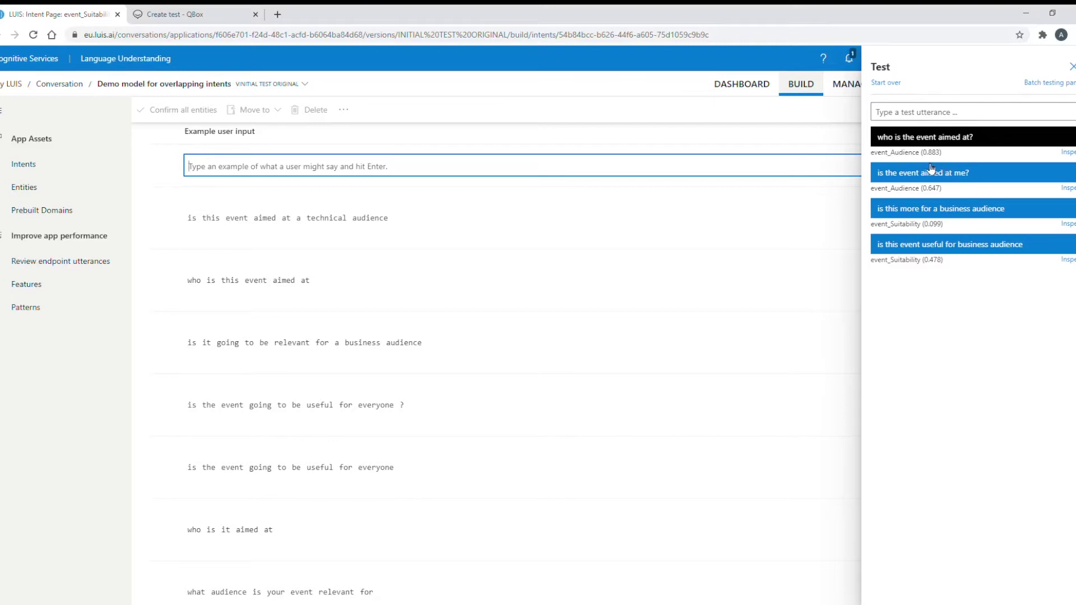
# Switch to QBox and name the new test "Initial test" in the Overlapping intents Video project
pyautogui.click(178, 14)
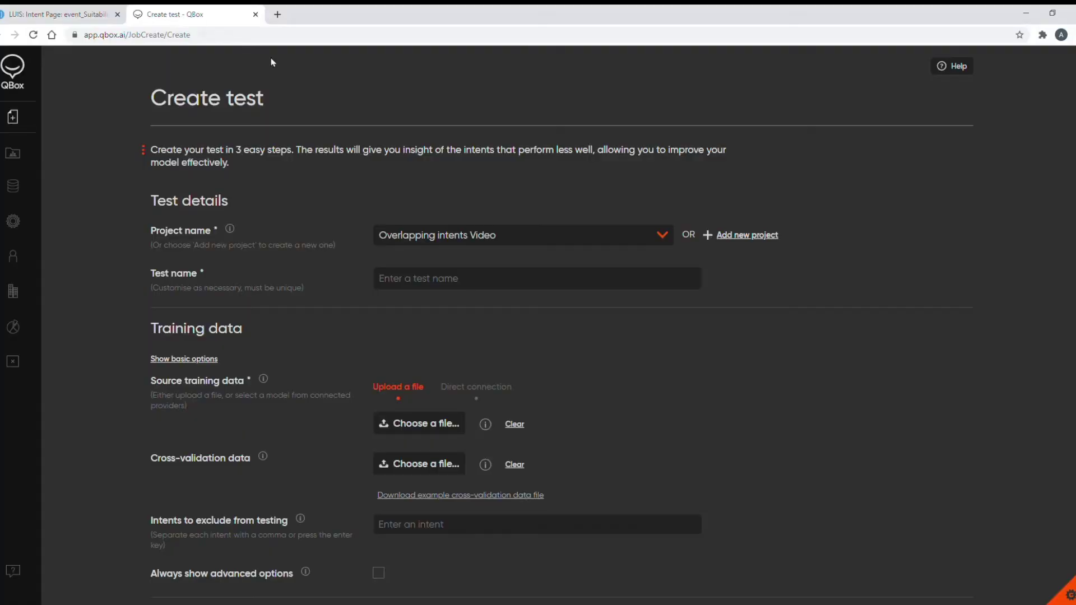
pyautogui.moveTo(52, 129)
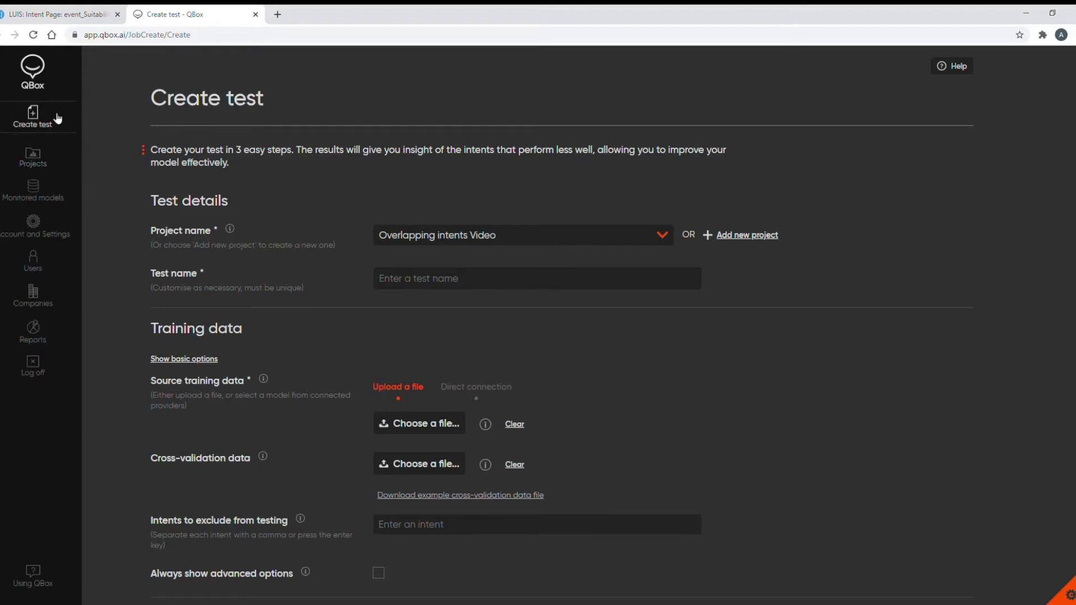
pyautogui.click(402, 289)
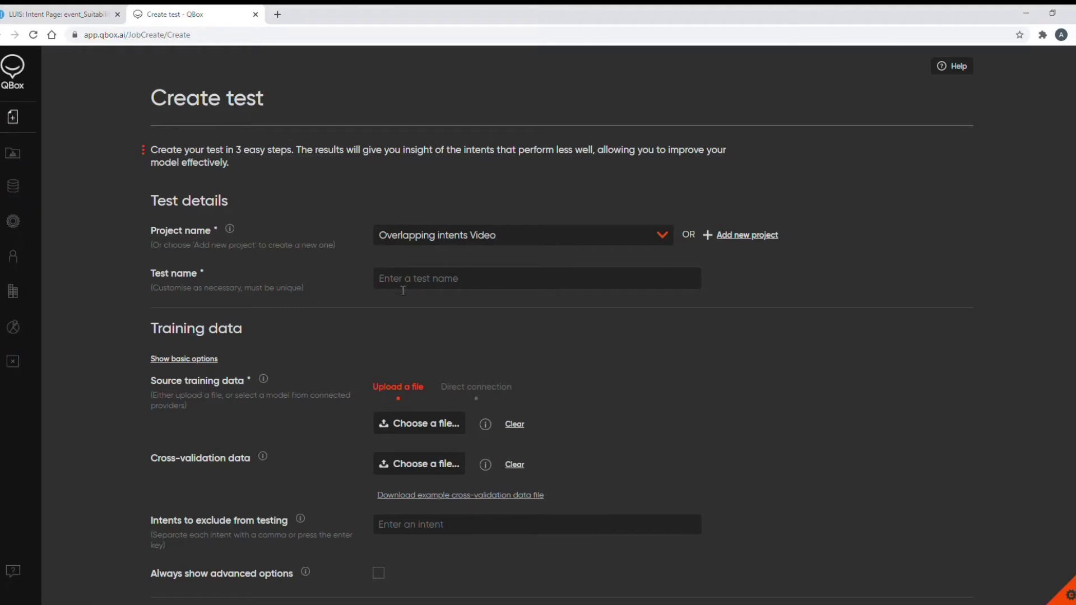
pyautogui.write('Initial test')
# Upload "Demo model for overlapping intents.json.json" as the source training data and create the test against Microsoft LUIS
pyautogui.click(452, 424)
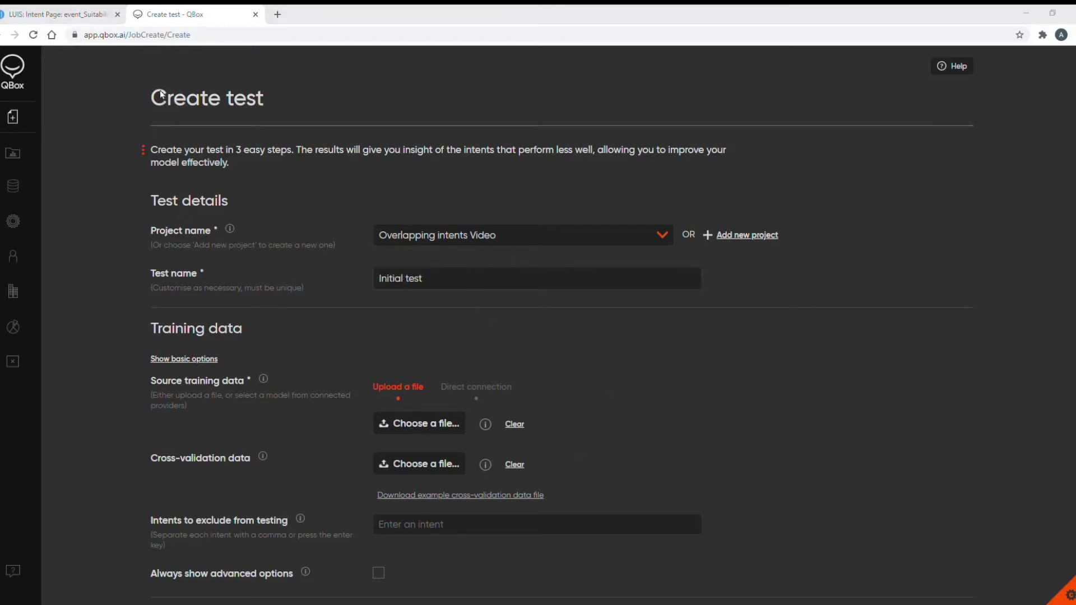
pyautogui.press('Return')
pyautogui.scroll(-5, 618, 389)
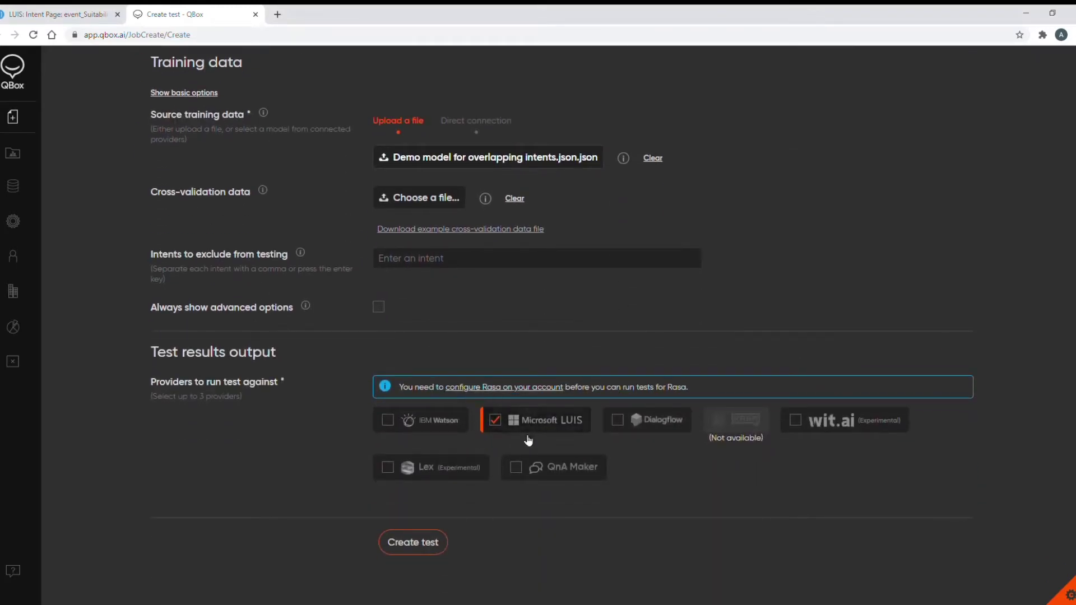
pyautogui.click(412, 543)
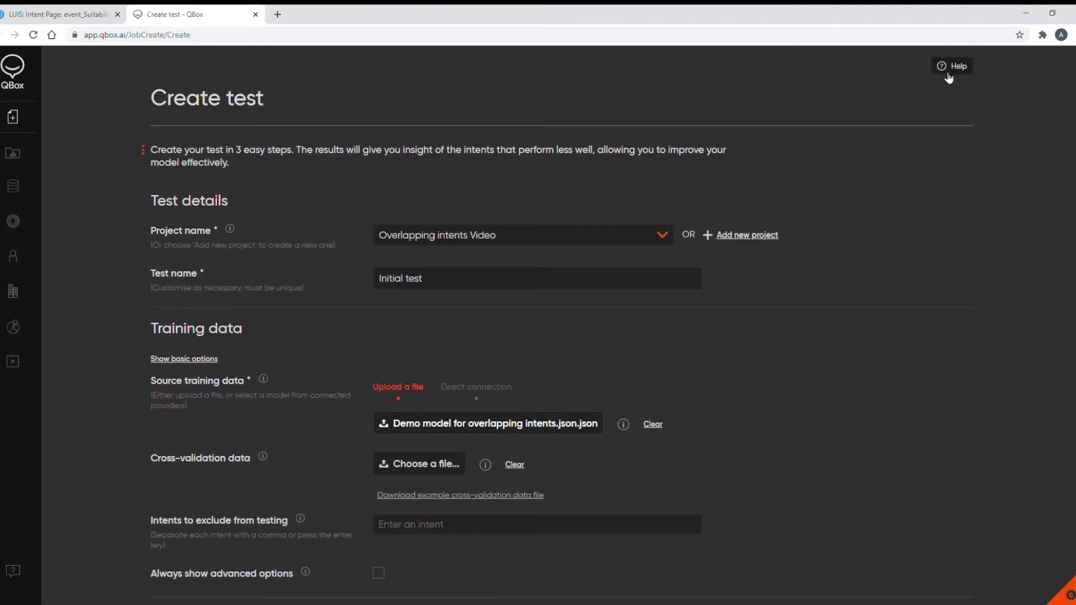
pyautogui.scroll(-5, 803, 383)
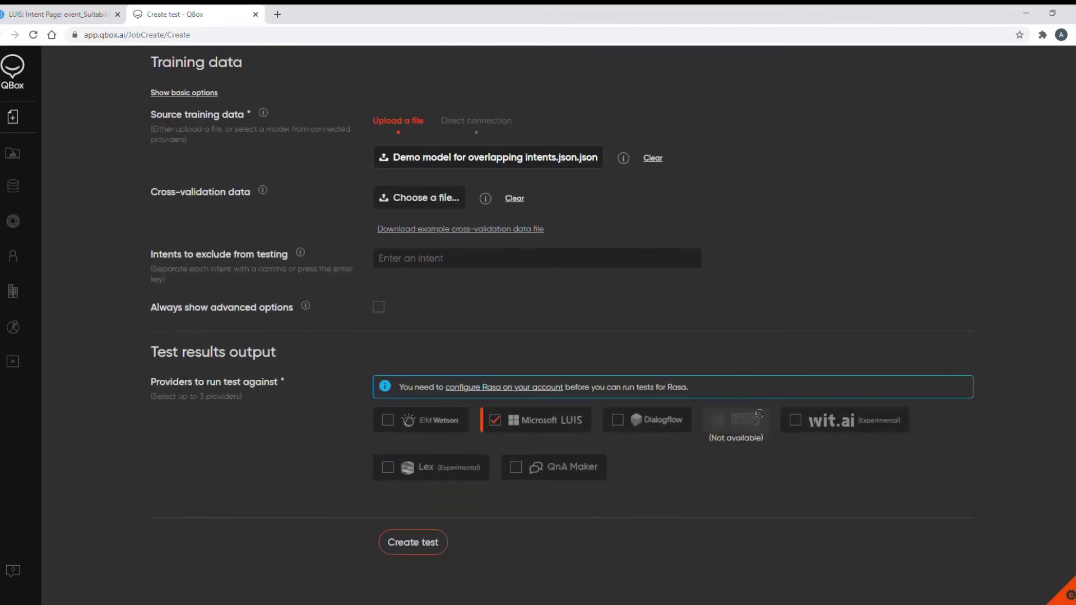
pyautogui.click(413, 543)
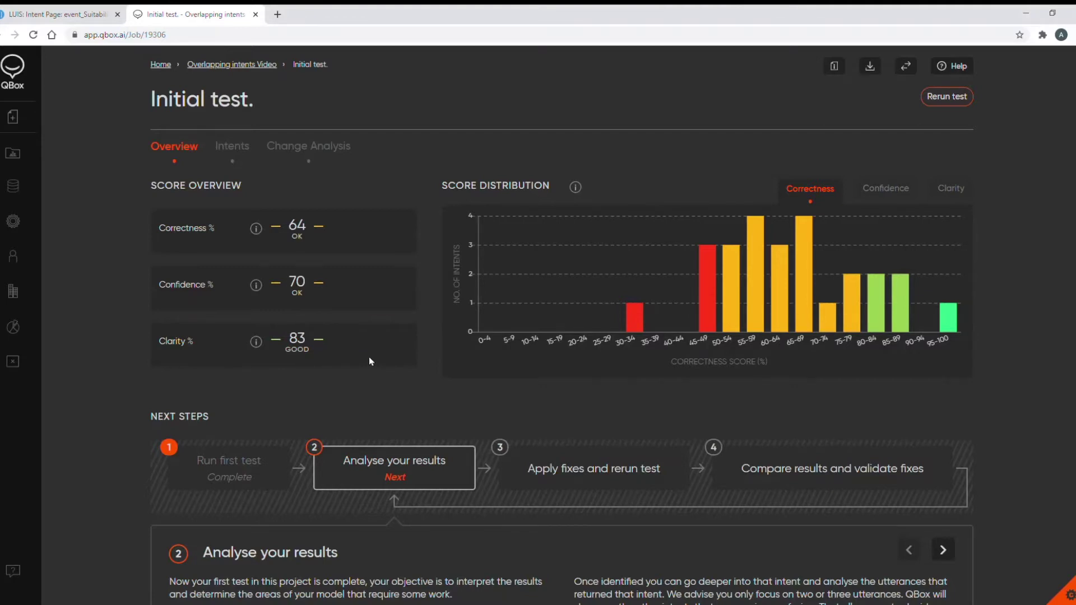
# Examine the test's overall scores and the score distributions for correctness, confidence and clarity
pyautogui.moveTo(257, 240)
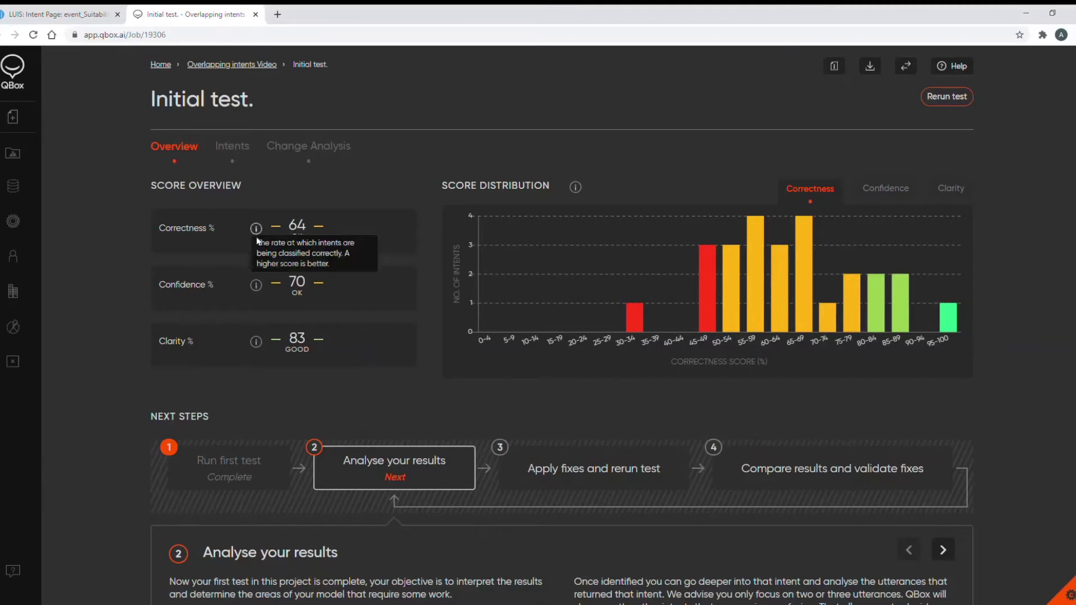
pyautogui.moveTo(257, 285)
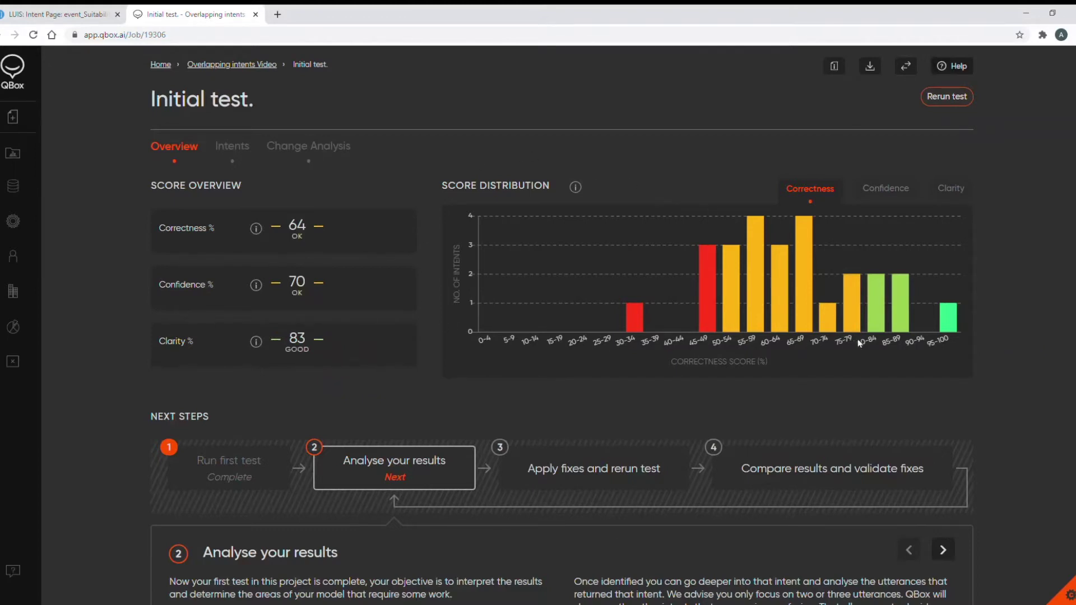
pyautogui.moveTo(708, 330)
pyautogui.moveTo(854, 326)
pyautogui.click(895, 193)
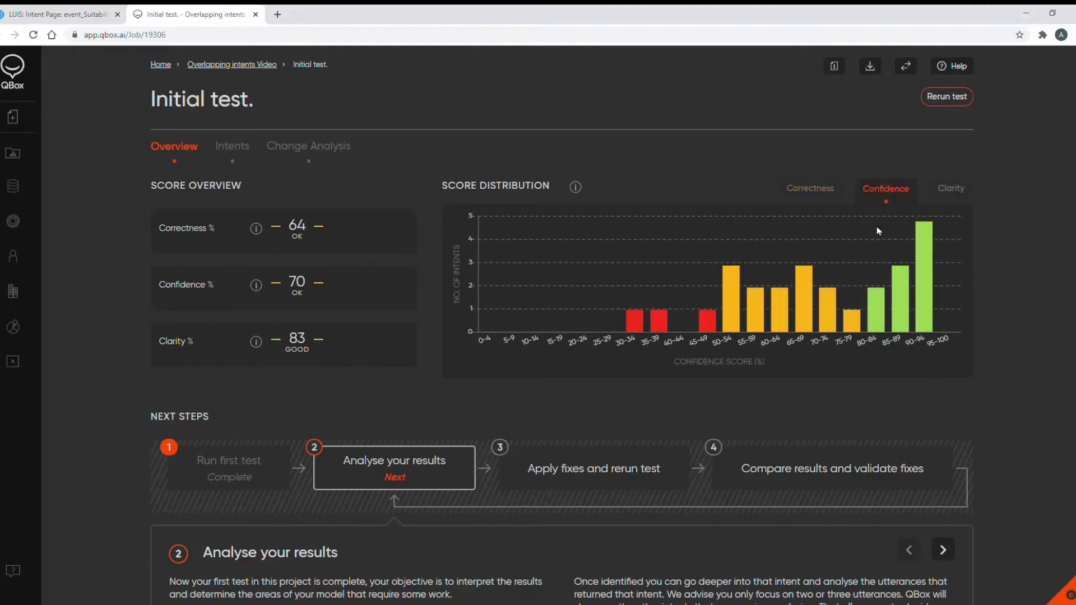
pyautogui.click(951, 188)
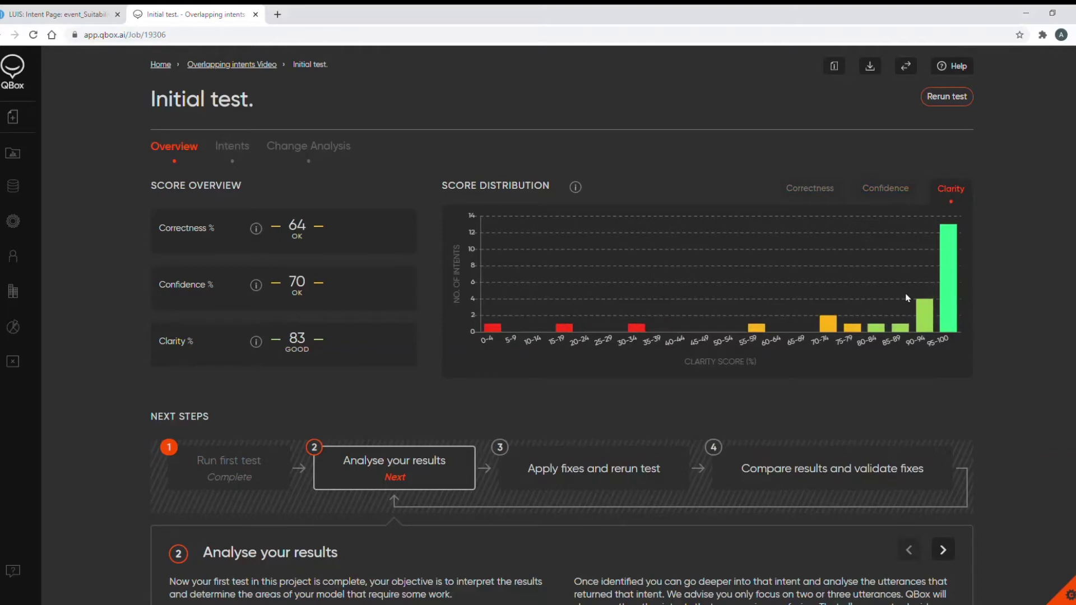
# Review the per-intent breakdown of correctness, confidence and clarity scores for the Initial test
pyautogui.click(242, 151)
pyautogui.scroll(-1, 310, 321)
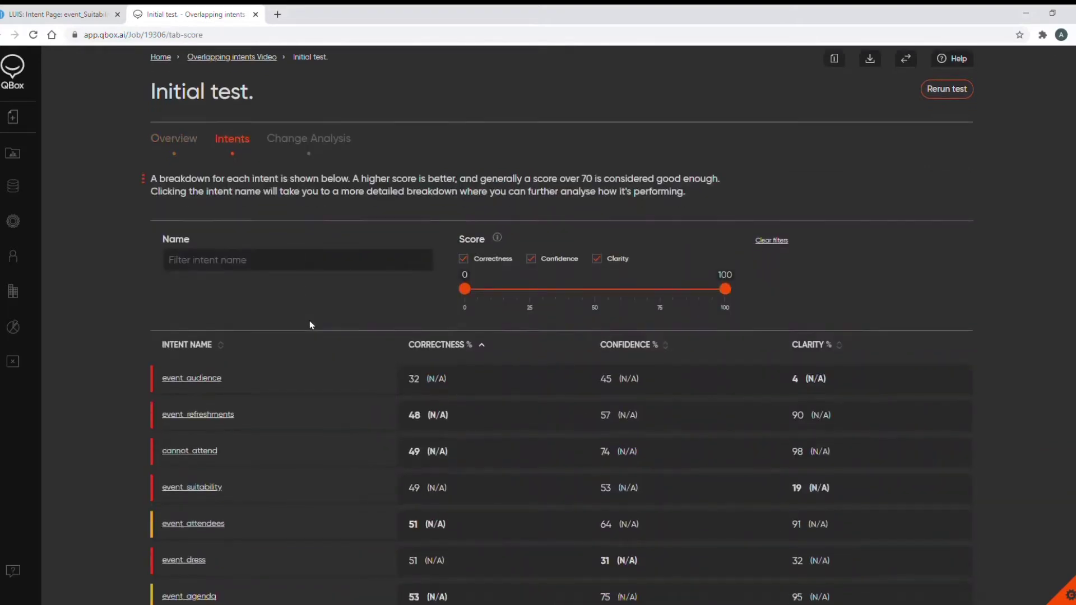
pyautogui.scroll(-6, 310, 322)
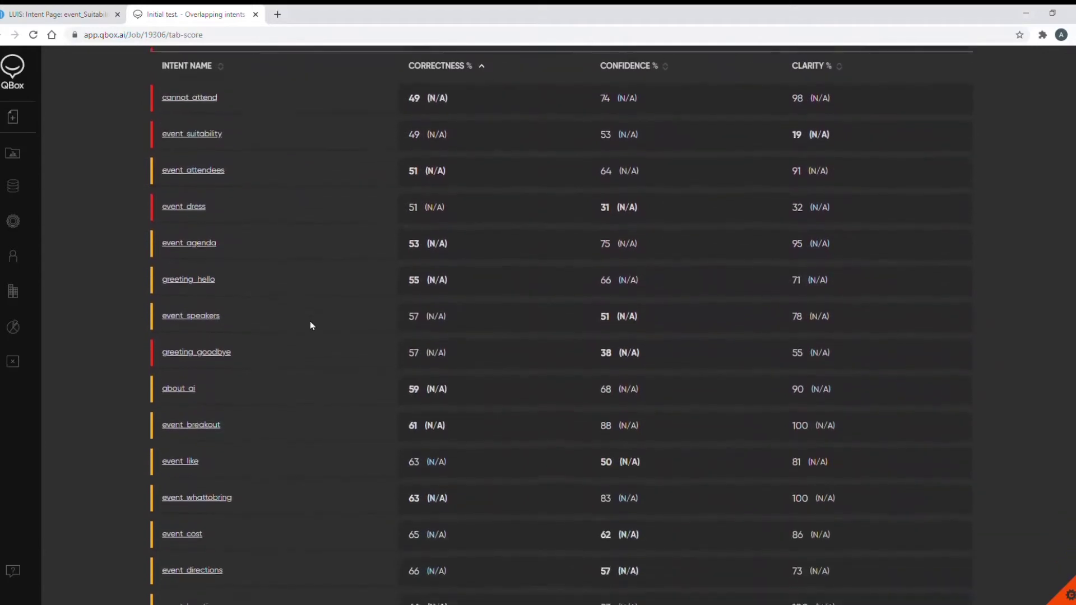
pyautogui.scroll(-5, 311, 325)
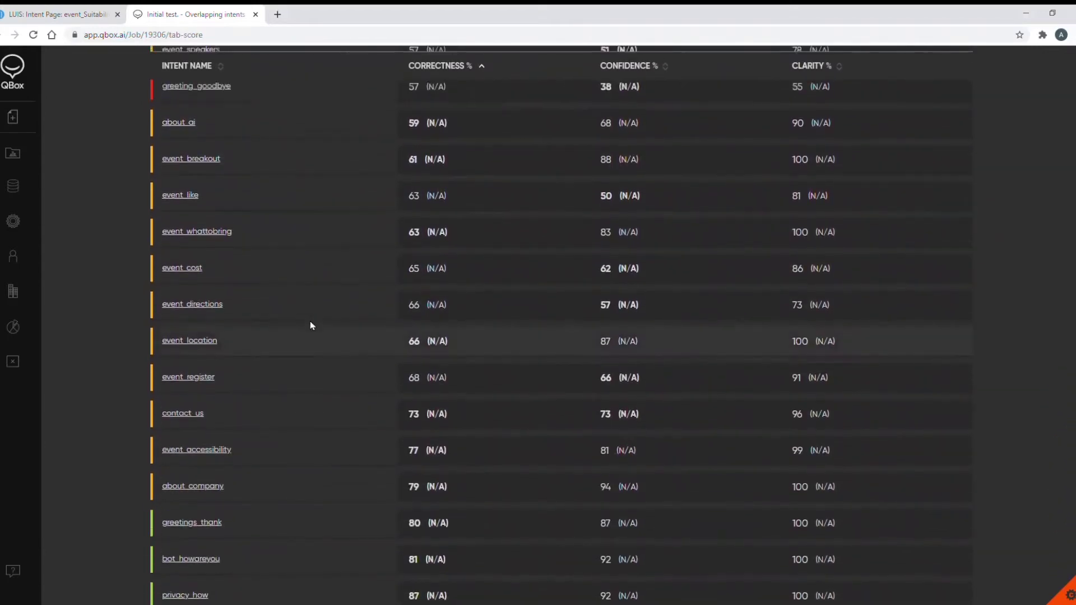
pyautogui.scroll(8, 312, 325)
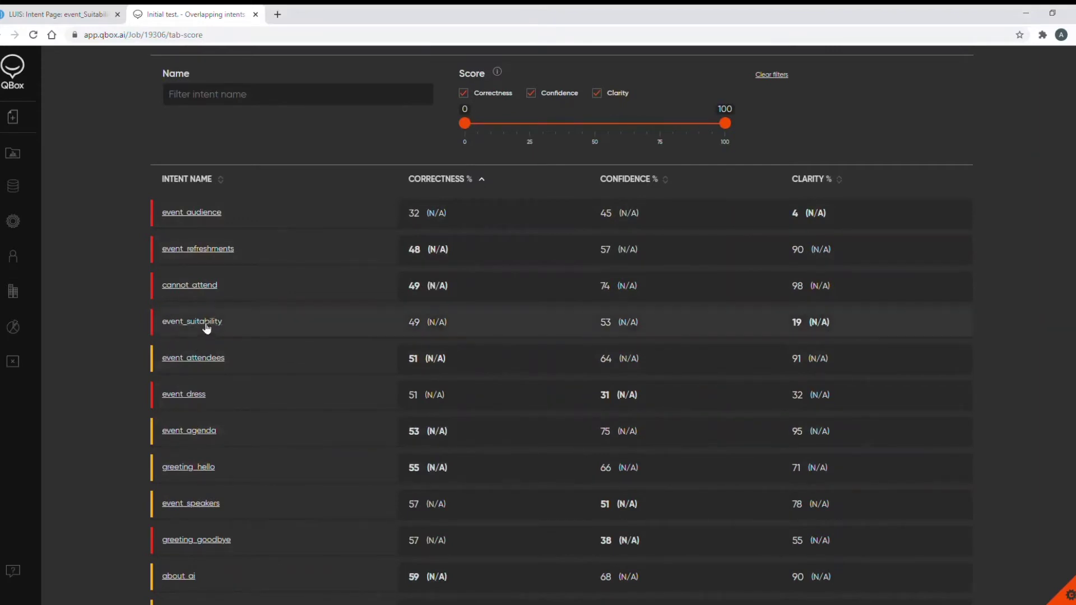
# Open the event_suitability results in a separate browser tab and examine the intent's correctness distribution diagram
pyautogui.middleClick(233, 328)
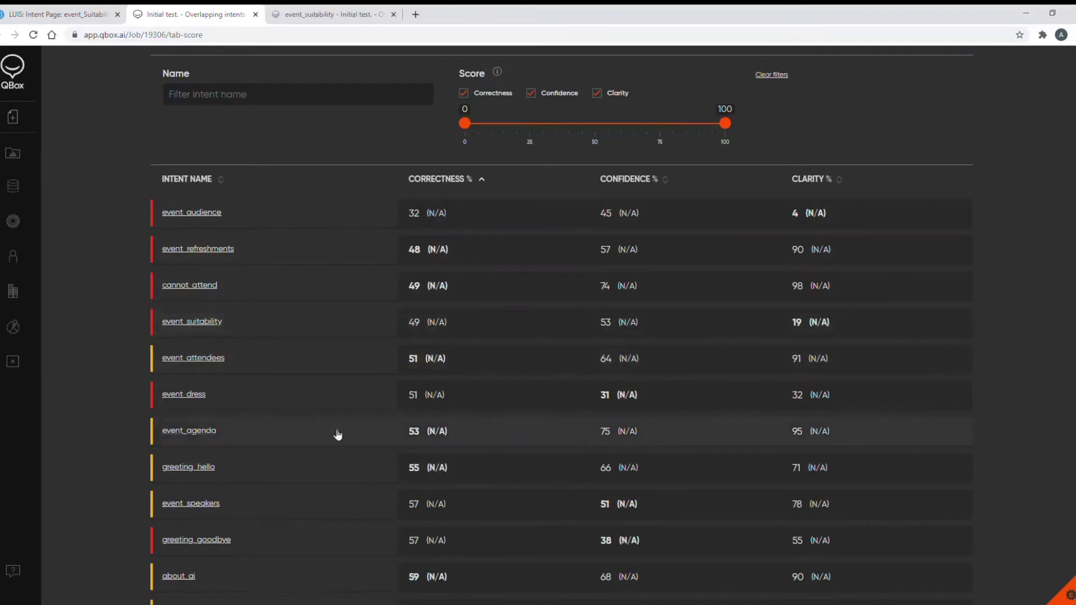
pyautogui.click(340, 17)
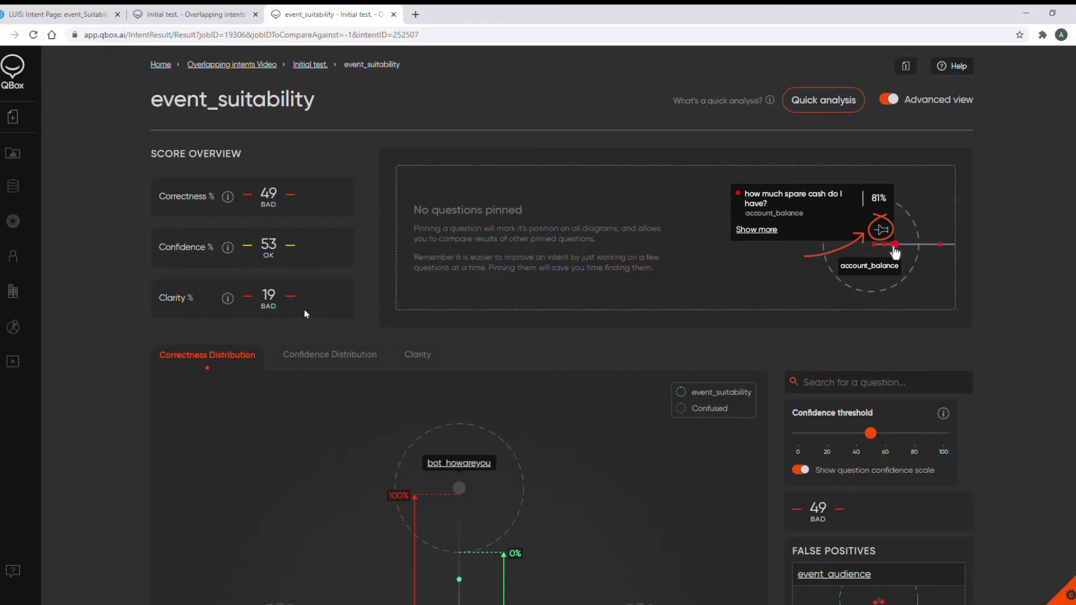
pyautogui.scroll(-6, 558, 494)
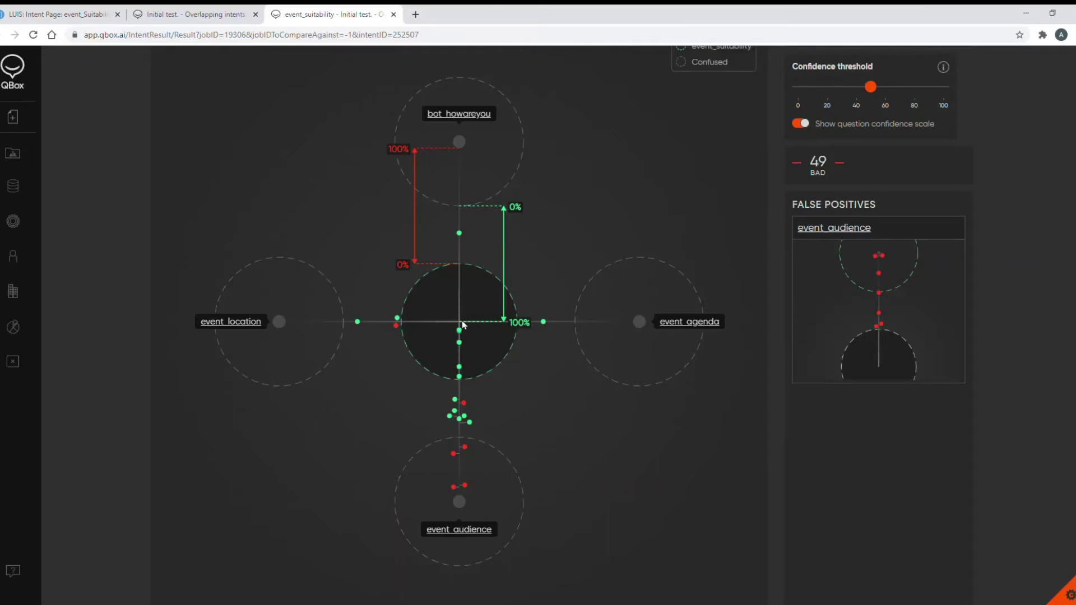
pyautogui.scroll(6, 499, 356)
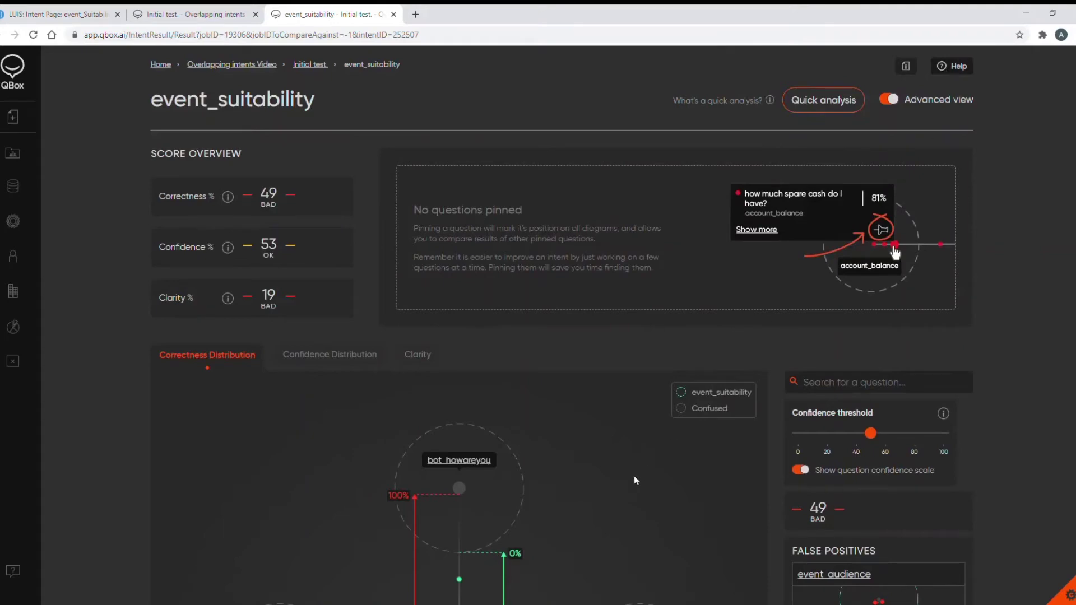
pyautogui.scroll(-1, 632, 472)
pyautogui.scroll(-4, 633, 472)
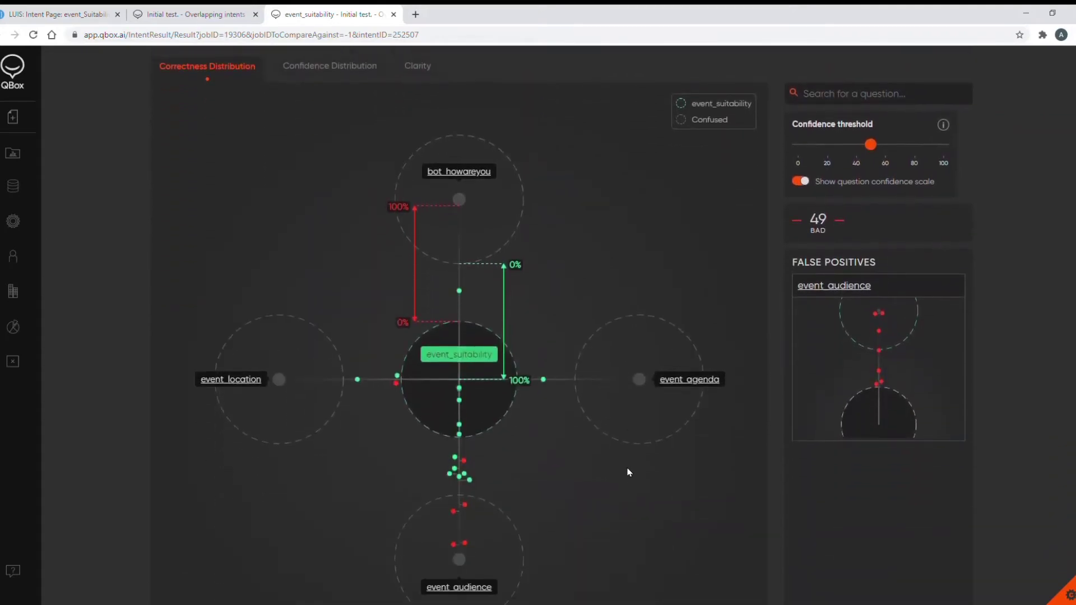
# Examine the confidence distribution diagram for the event_suitability intent
pyautogui.scroll(5, 628, 473)
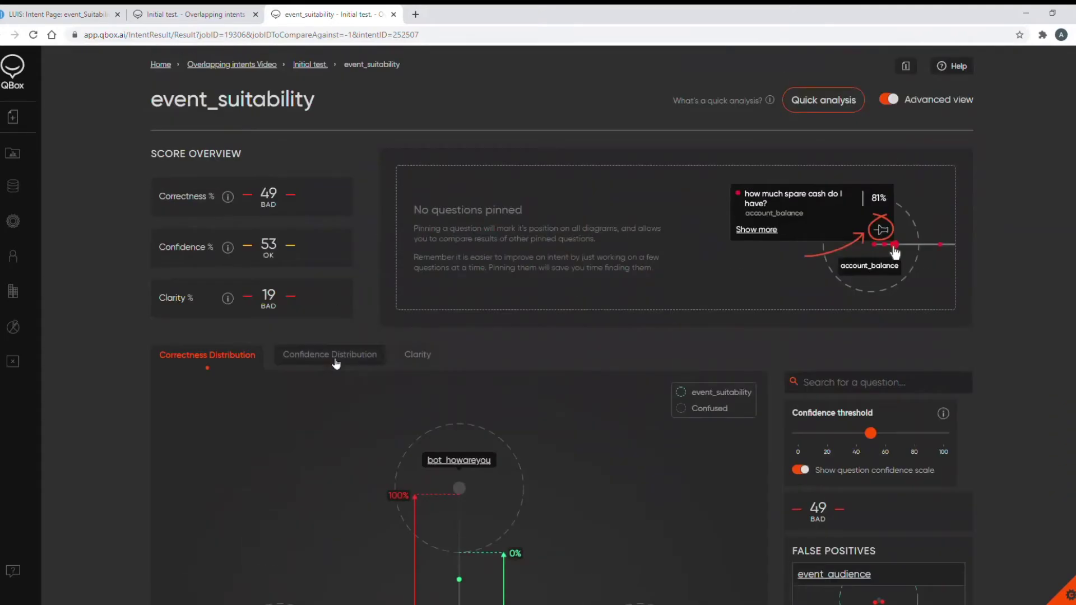
pyautogui.click(336, 363)
pyautogui.scroll(-5, 577, 425)
pyautogui.scroll(-1, 595, 428)
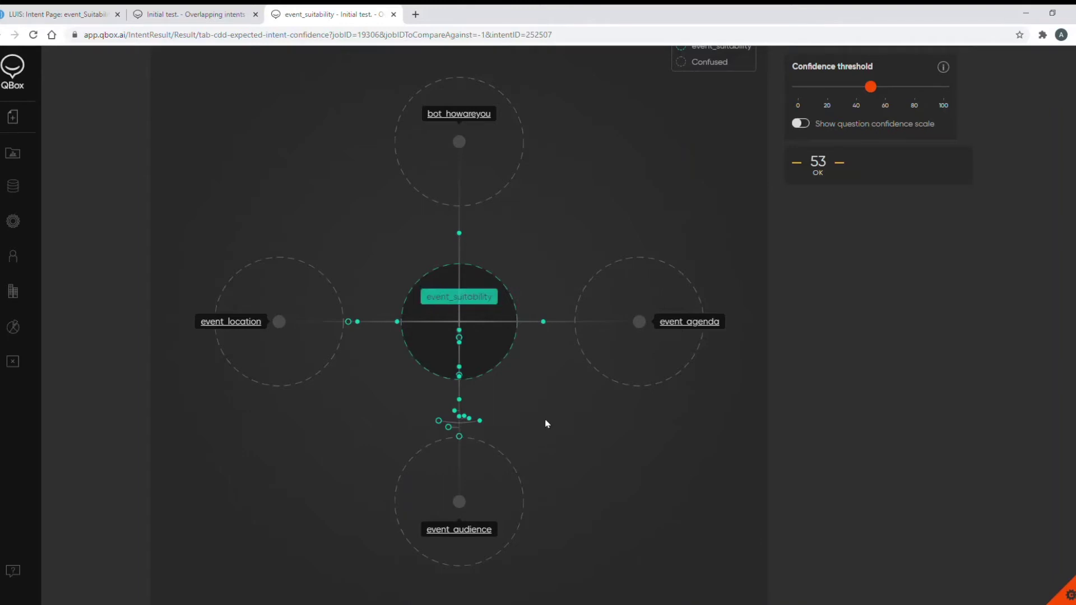
# Display the clarity chart for event_suitability and inspect its lowest-clarity questions and the intents they are confused with
pyautogui.scroll(5, 547, 425)
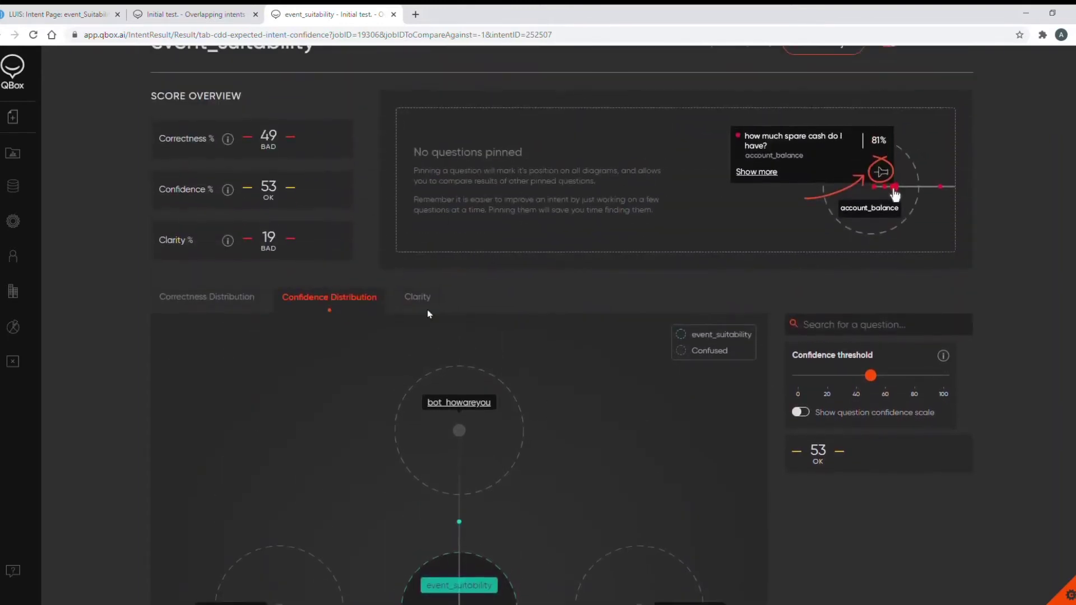
pyautogui.click(425, 301)
pyautogui.scroll(-5, 608, 432)
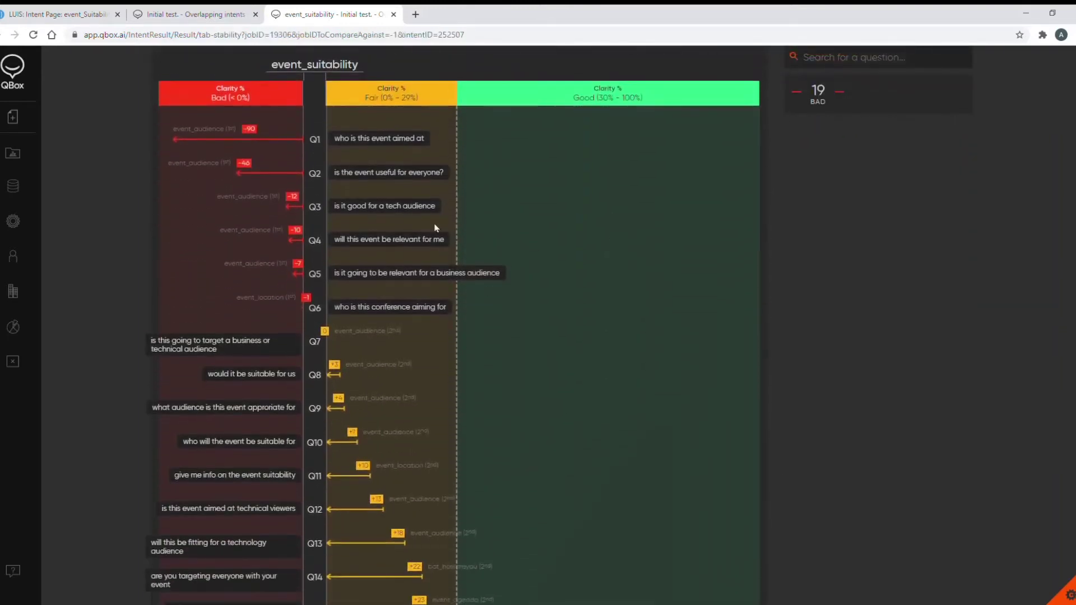
pyautogui.moveTo(323, 158)
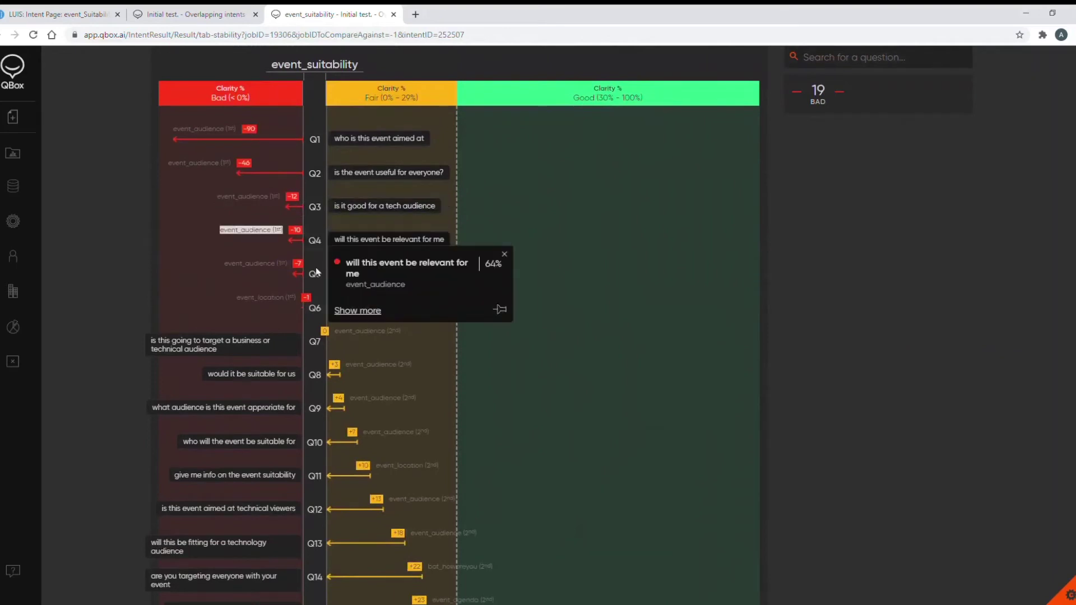
# Review the remaining questions in the event_suitability clarity chart, from the fair range through to the good range
pyautogui.moveTo(315, 308)
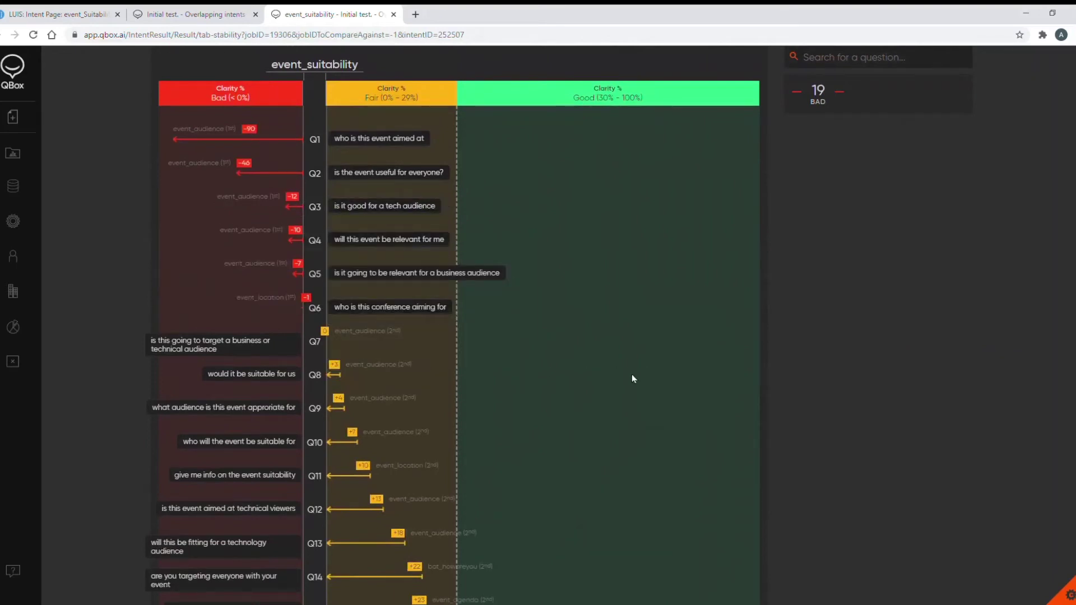
pyautogui.scroll(-3, 597, 373)
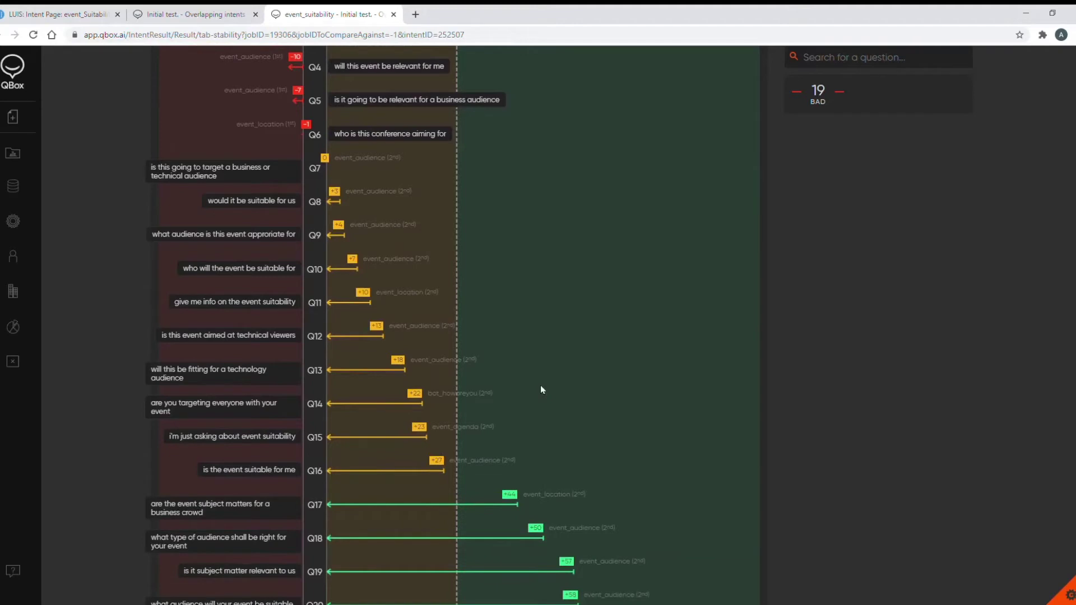
pyautogui.scroll(4, 531, 351)
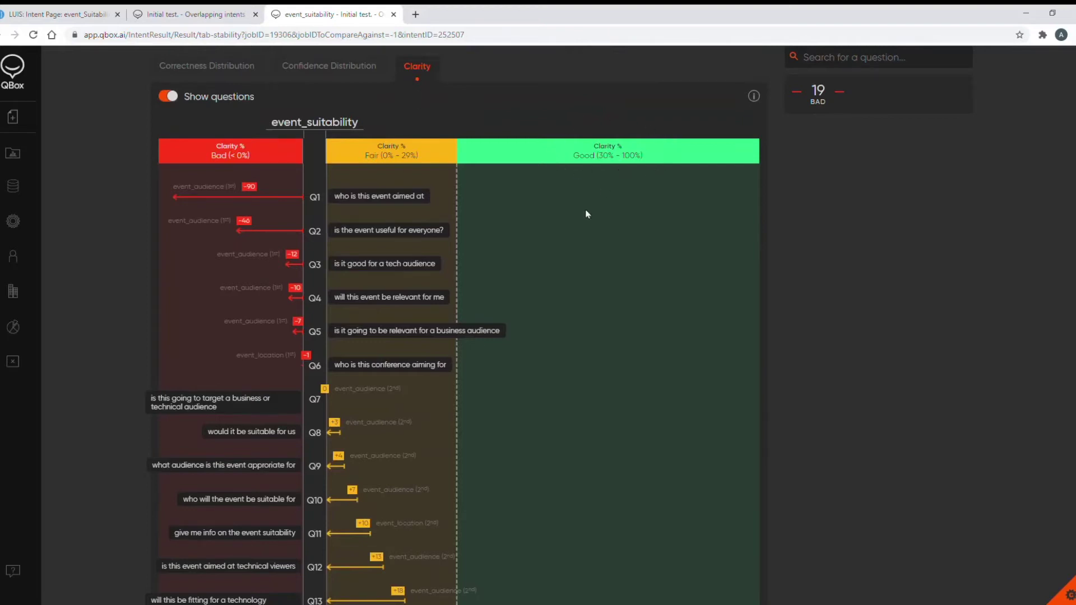
pyautogui.scroll(1, 587, 214)
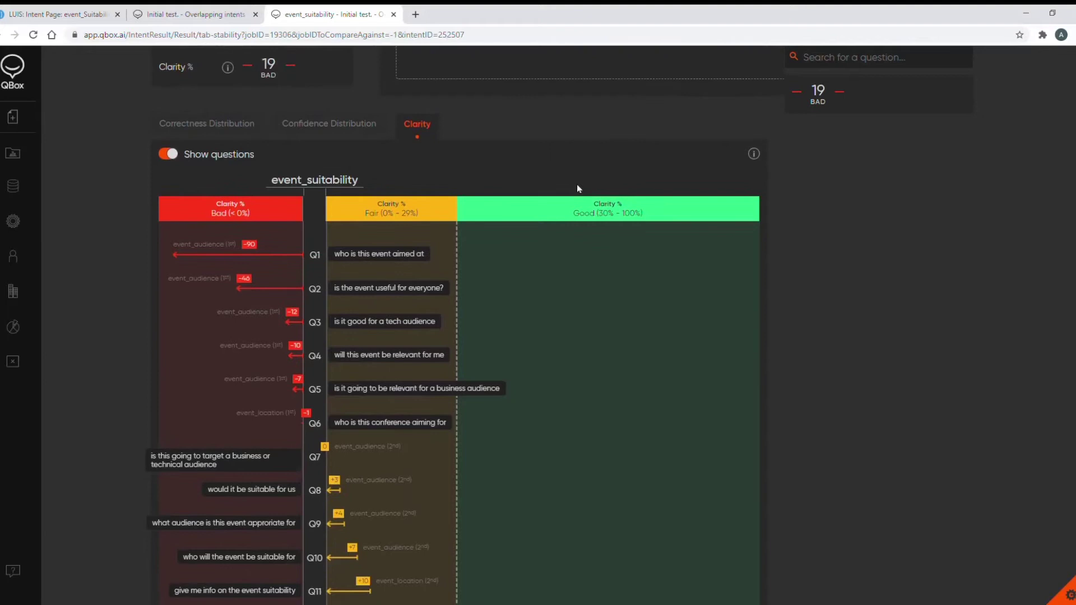
# Pin the confused question "who is this event aimed at" from the correctness distribution diagram and check it among the pinned test questions
pyautogui.click(219, 128)
pyautogui.scroll(-2, 580, 362)
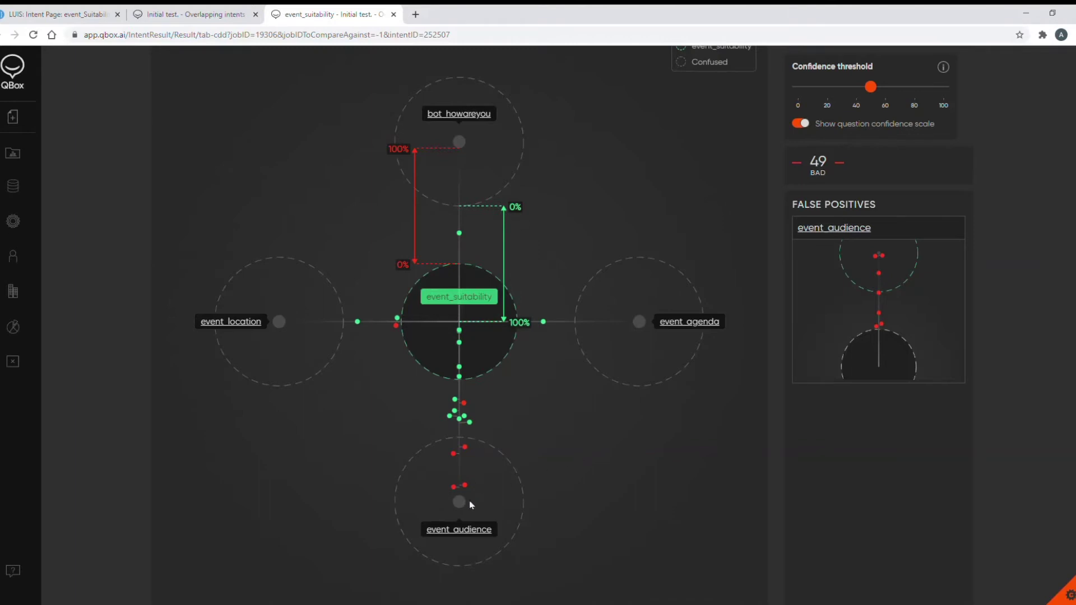
pyautogui.moveTo(468, 489)
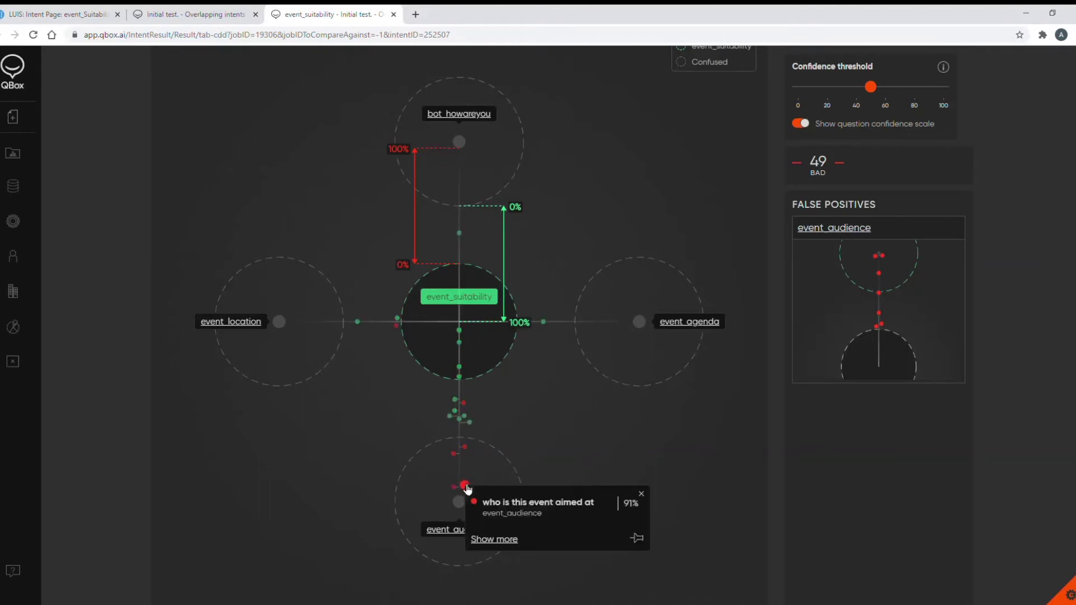
pyautogui.click(637, 539)
pyautogui.scroll(6, 699, 524)
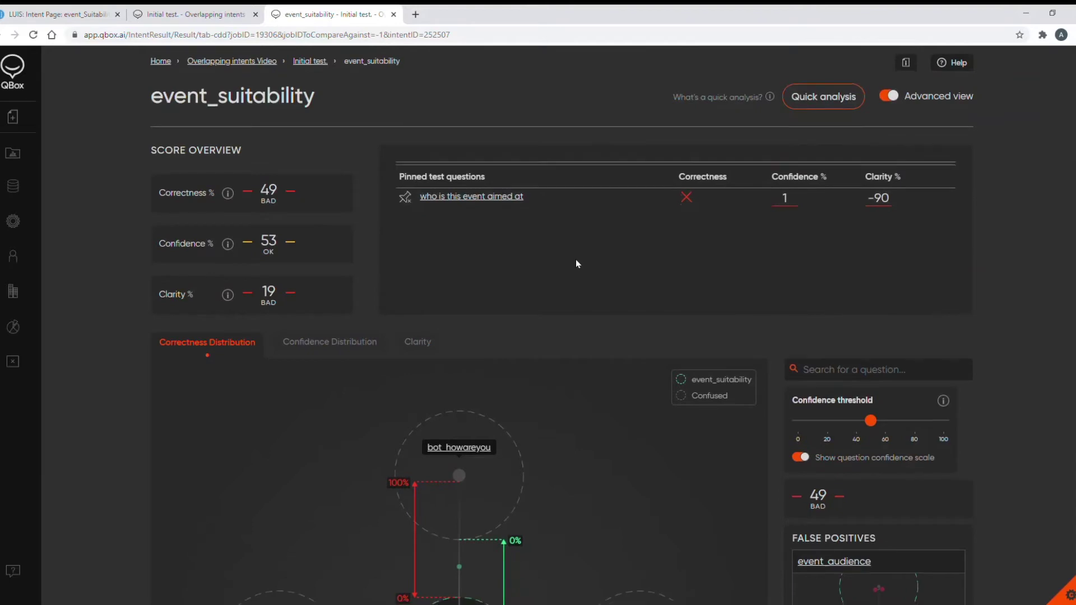
pyautogui.scroll(-6, 576, 261)
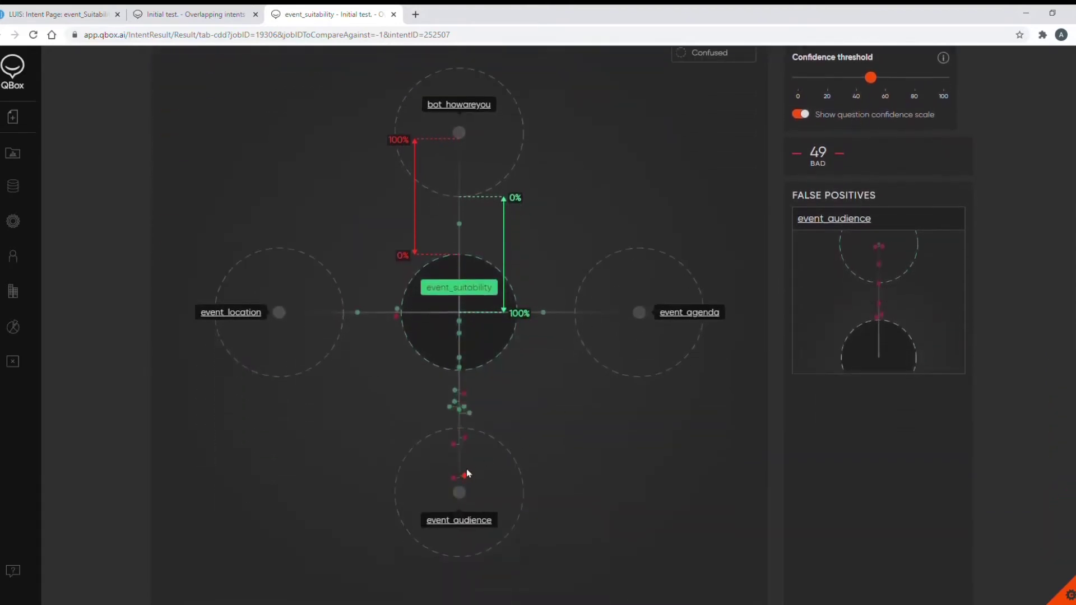
pyautogui.click(465, 477)
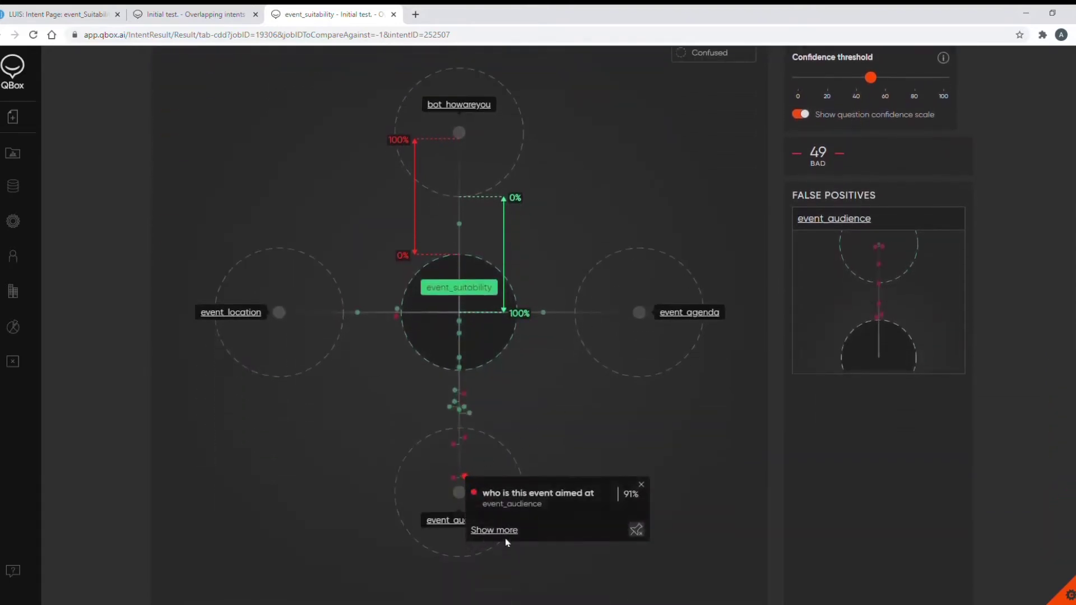
pyautogui.scroll(6, 557, 394)
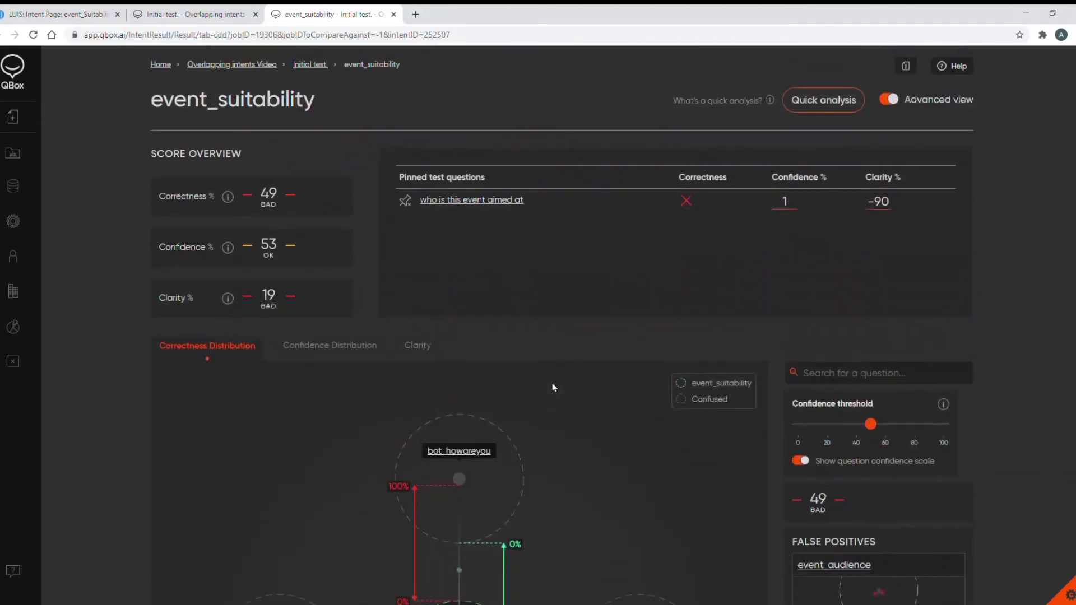
# Open the pinned question "who is this event aimed at" and compare its training data across event_suitability, event_speakers and event_audience
pyautogui.click(503, 201)
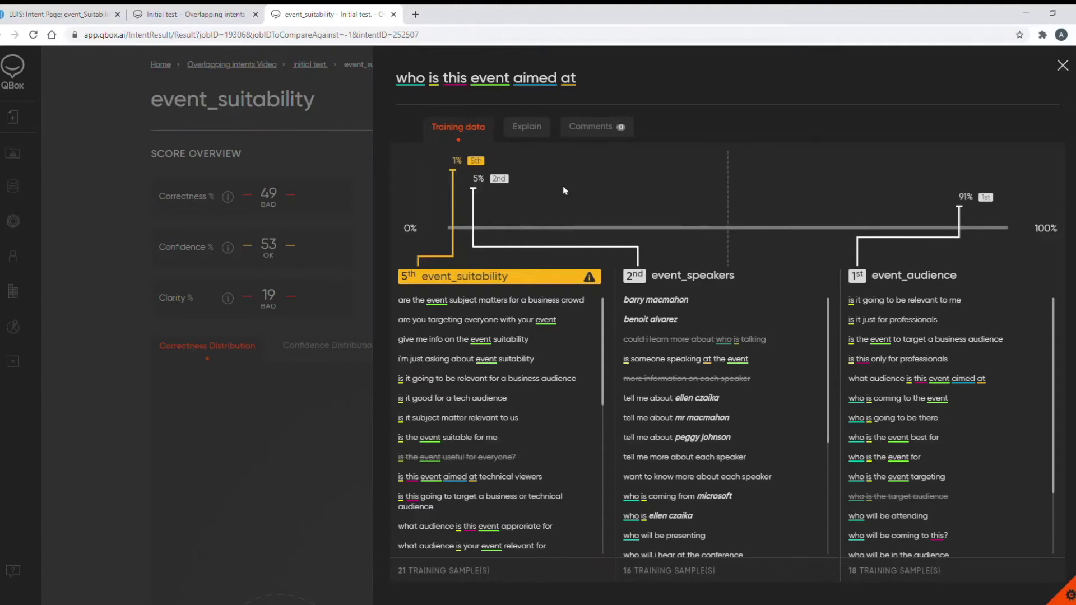
pyautogui.hotkey('ctrl', '+')
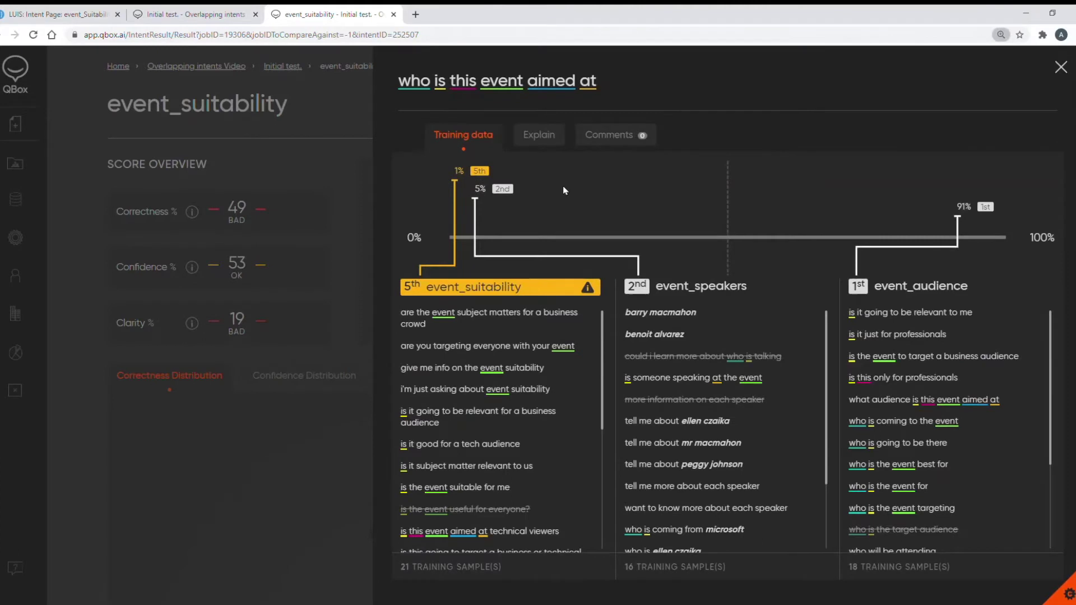
pyautogui.hotkey('ctrl', '+')
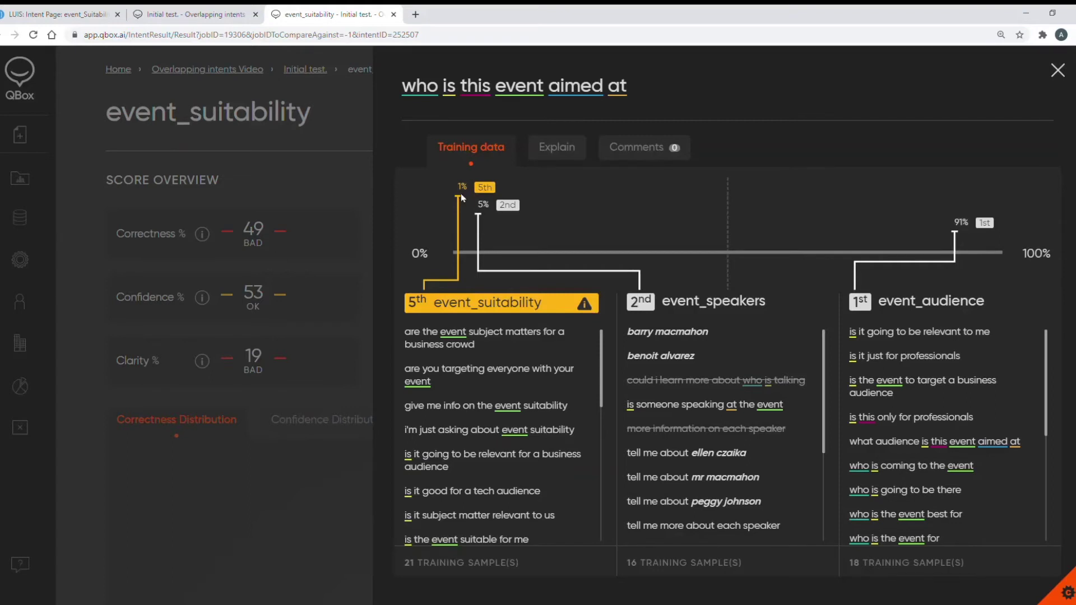
pyautogui.moveTo(1046, 363); pyautogui.dragTo(1052, 406)
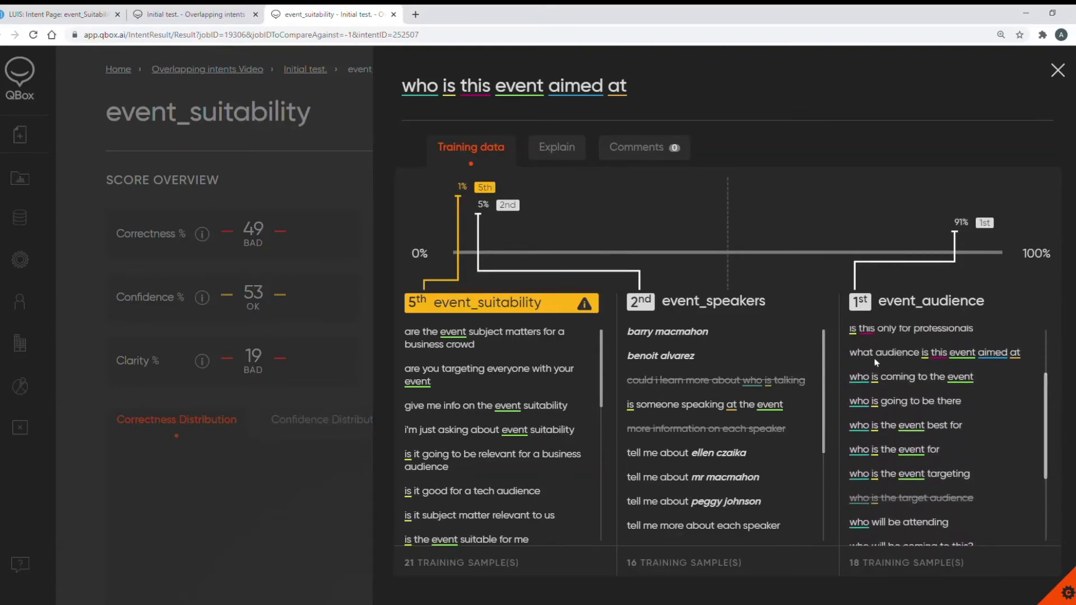
pyautogui.scroll(-3, 822, 353)
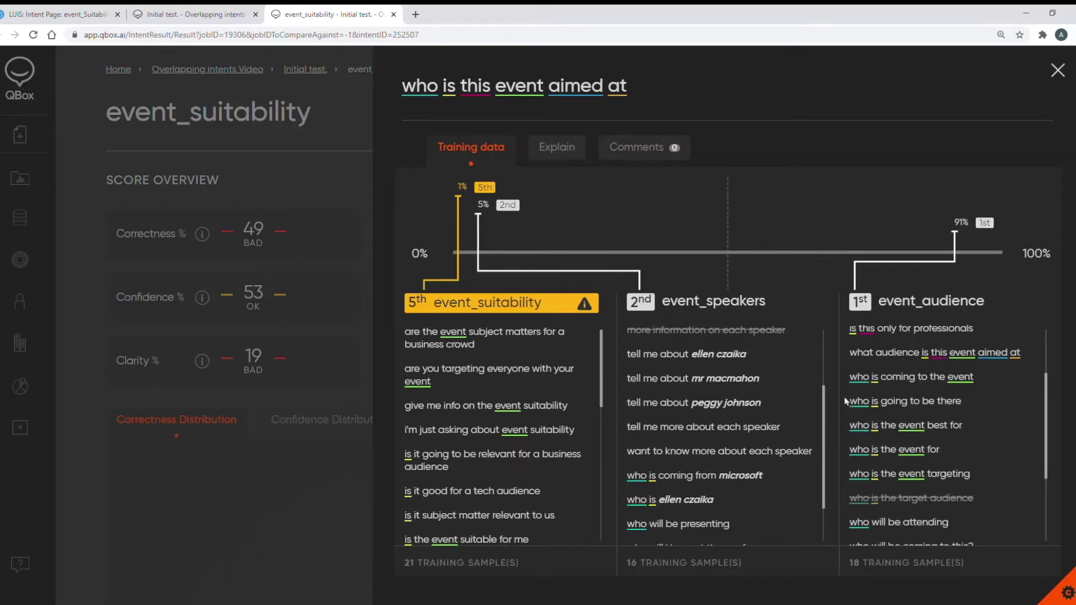
pyautogui.scroll(-1, 821, 453)
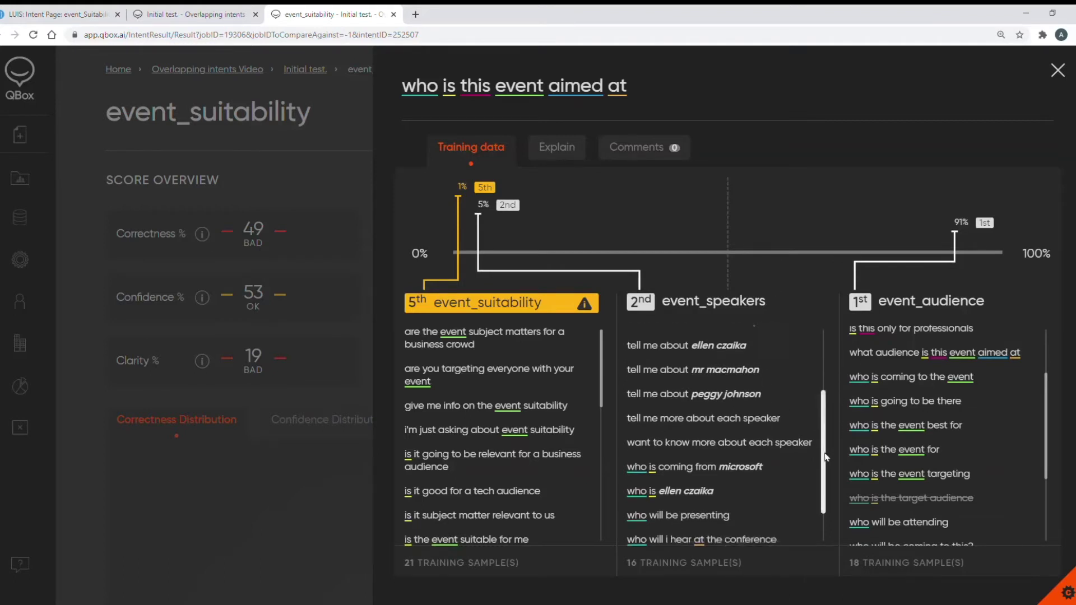
pyautogui.scroll(1, 824, 443)
pyautogui.scroll(1, 824, 443)
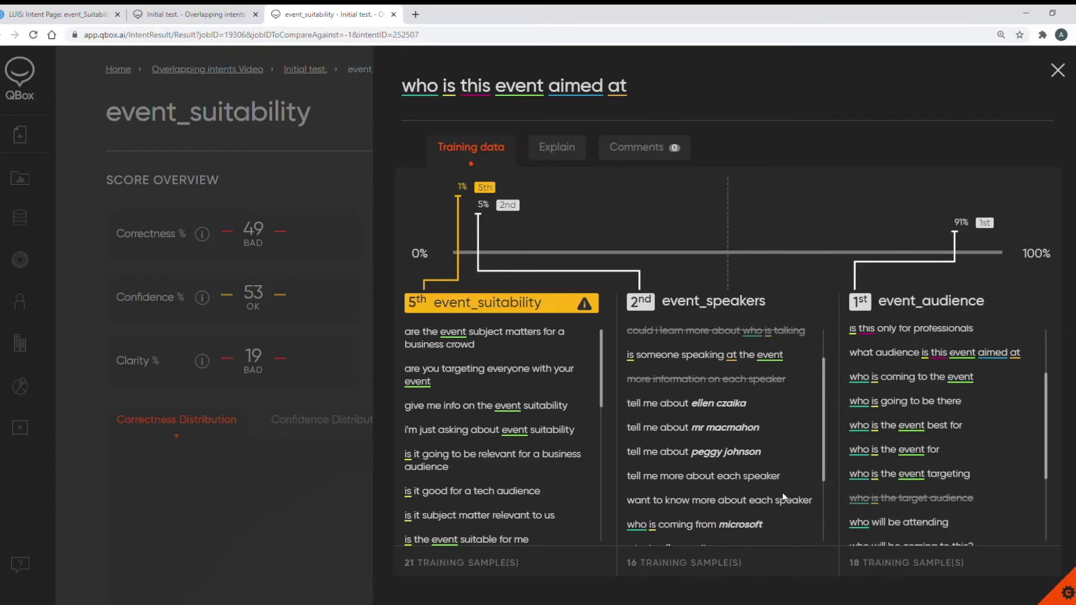
pyautogui.scroll(-2, 781, 486)
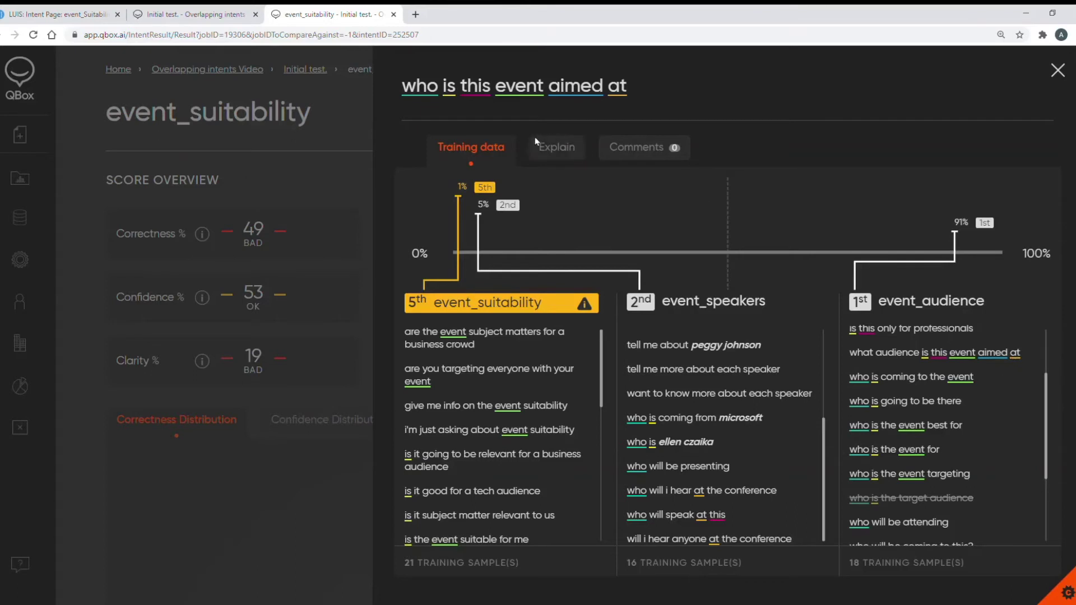
# Examine the Explain chart for each word's prediction influence on "who is this event aimed at", especially "who" and "aimed"
pyautogui.click(563, 160)
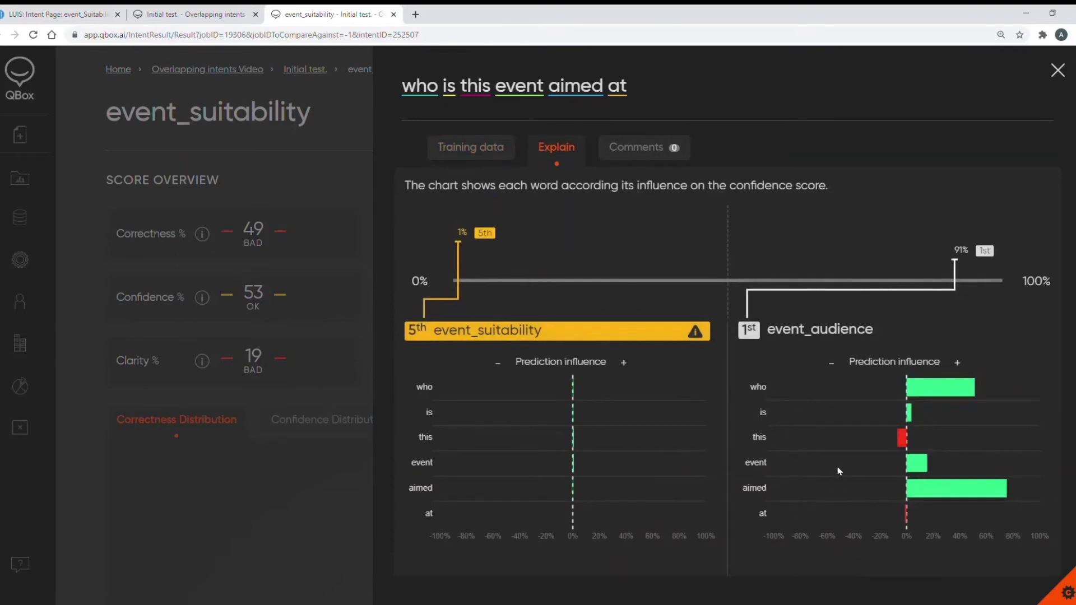
pyautogui.scroll(-1, 839, 471)
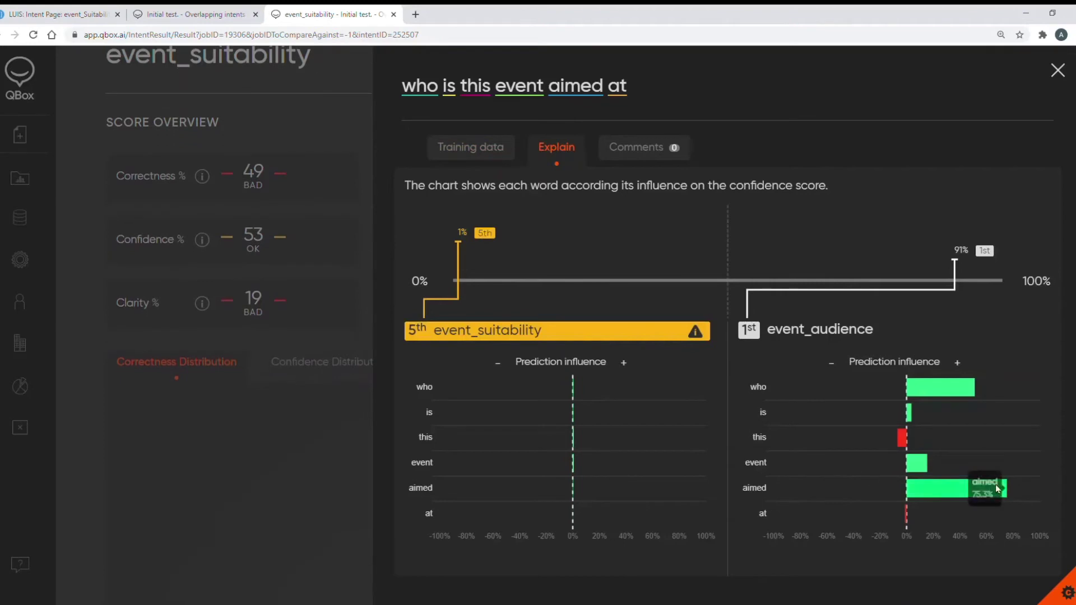
pyautogui.moveTo(959, 390)
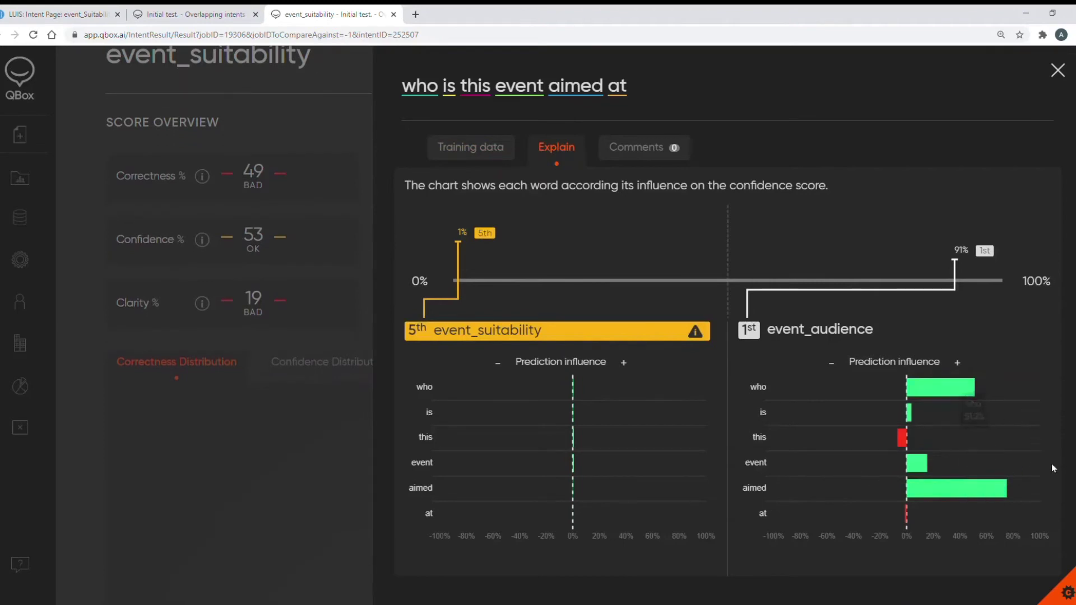
pyautogui.moveTo(944, 489)
# Recheck the event_audience training data for "who is this event aimed at" and close the question's details
pyautogui.click(480, 150)
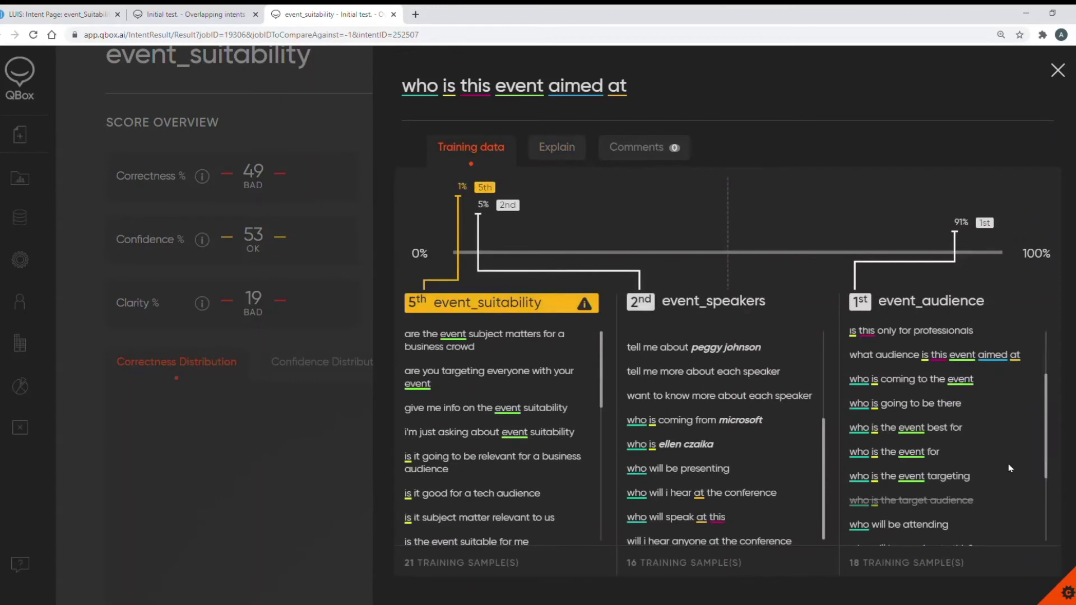
pyautogui.scroll(1, 1010, 468)
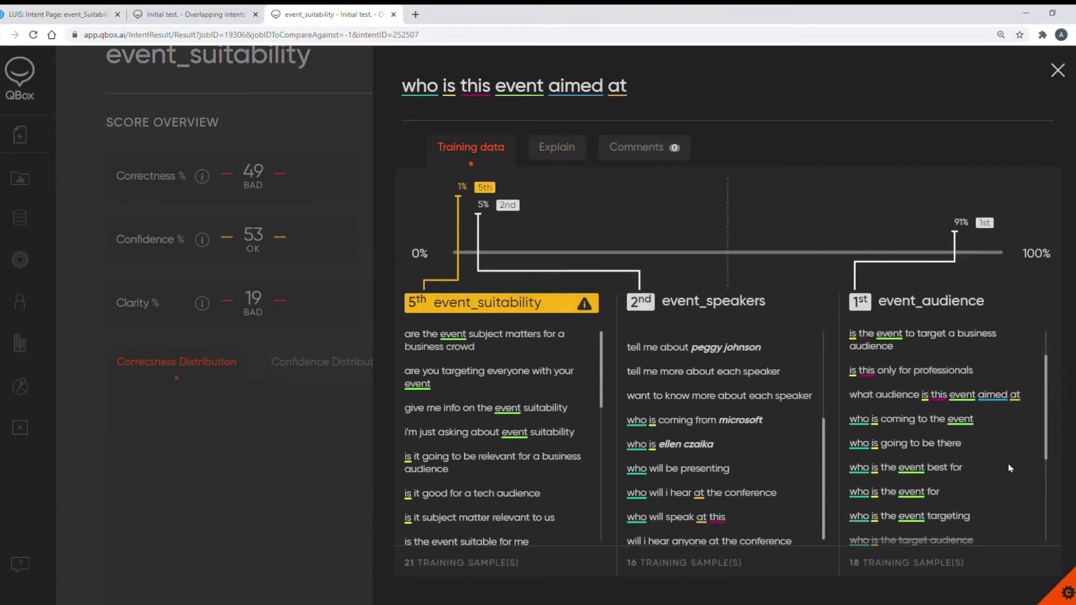
pyautogui.scroll(2, 1008, 463)
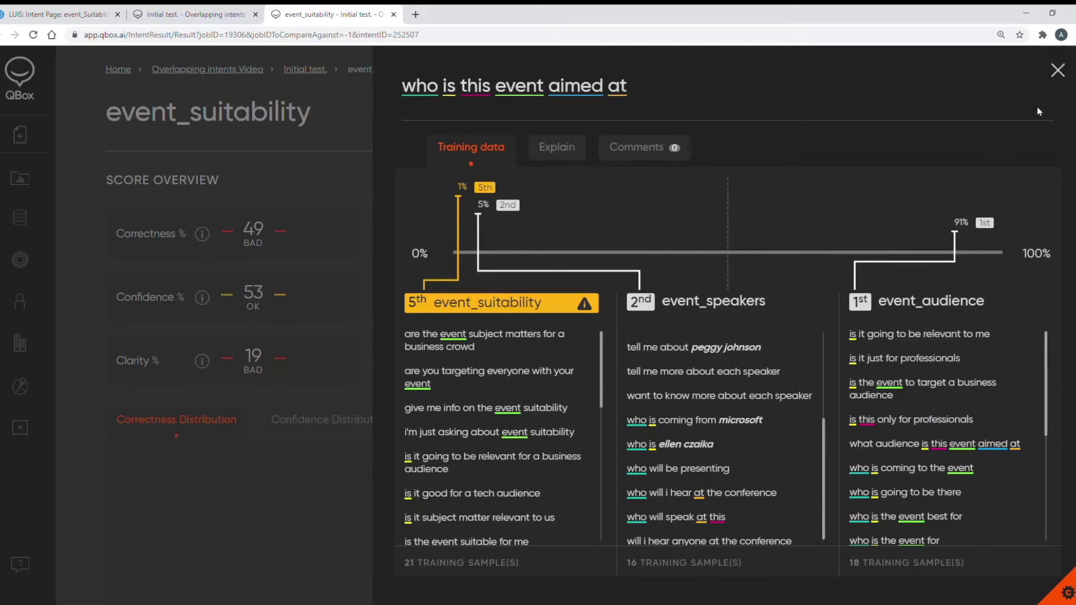
pyautogui.click(1058, 70)
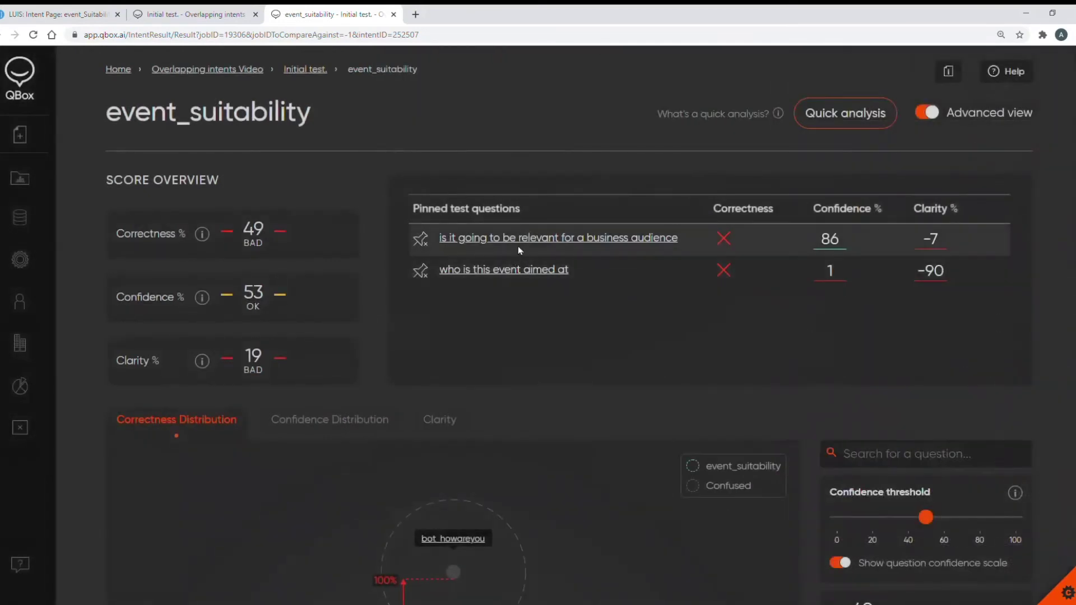
# Open the pinned question "is it going to be relevant for a business audience" and compare its event_suitability and event_audience training data
pyautogui.click(577, 253)
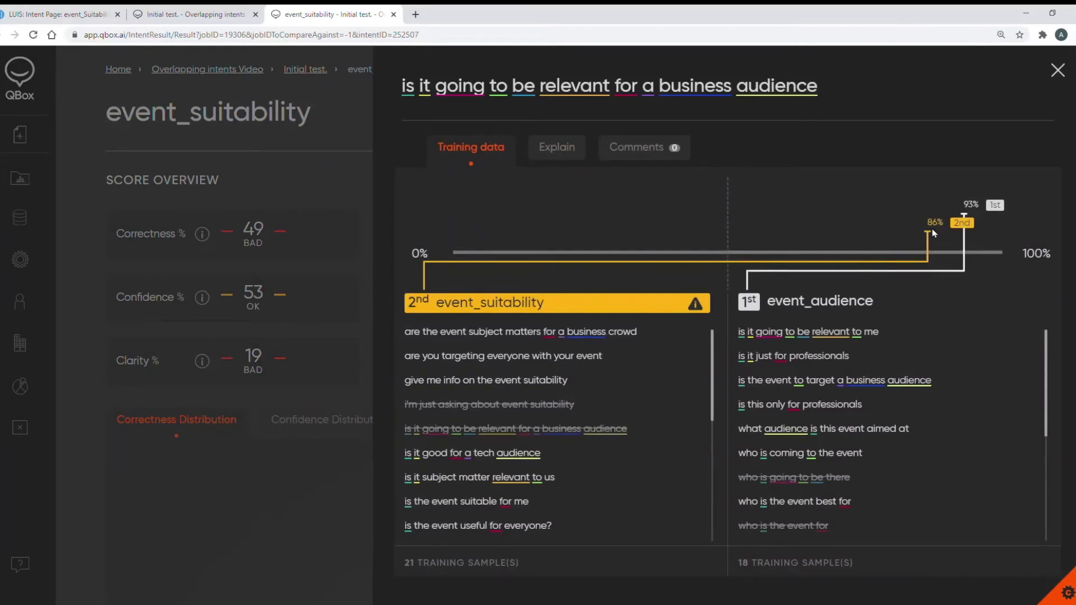
pyautogui.scroll(-6, 975, 375)
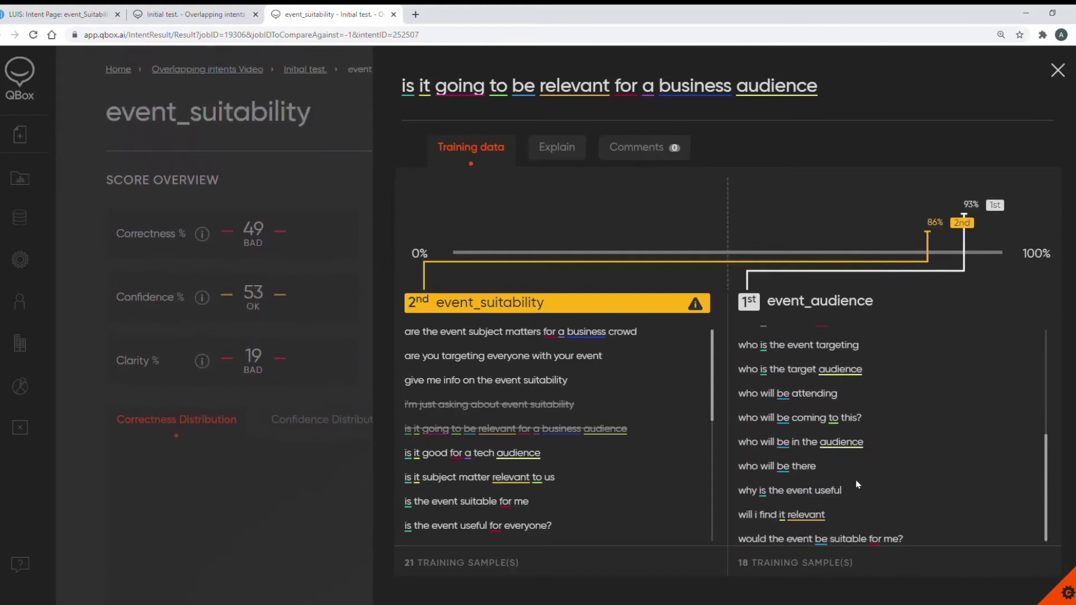
pyautogui.moveTo(1052, 481); pyautogui.dragTo(1043, 376)
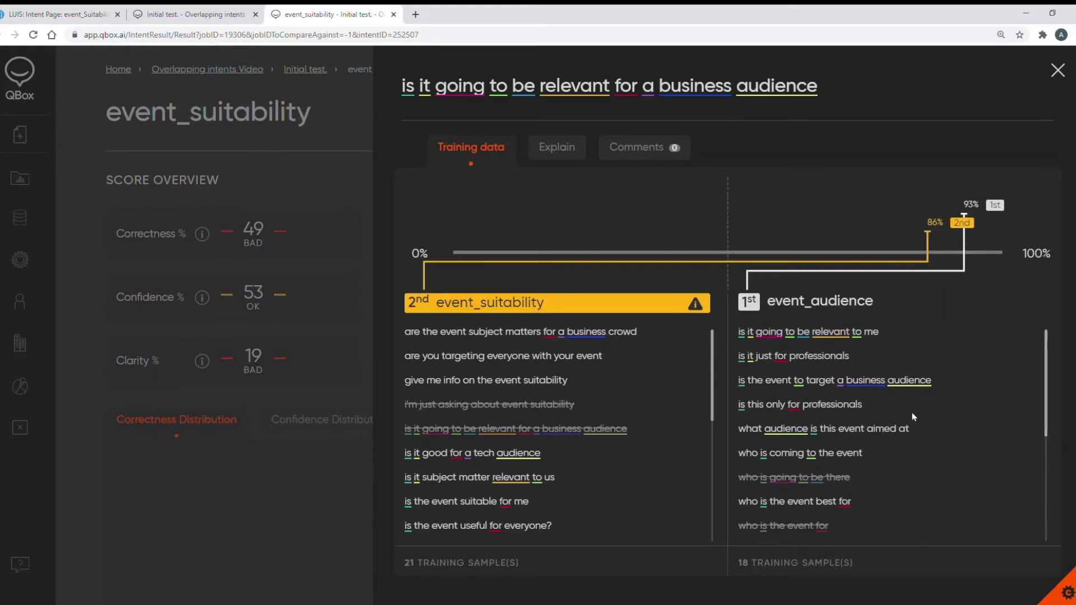
# Compare the influence of "relevant" and "audience" on both intents in the business audience question's Explain chart, then close its details
pyautogui.click(569, 156)
pyautogui.scroll(-3, 993, 487)
pyautogui.moveTo(930, 432)
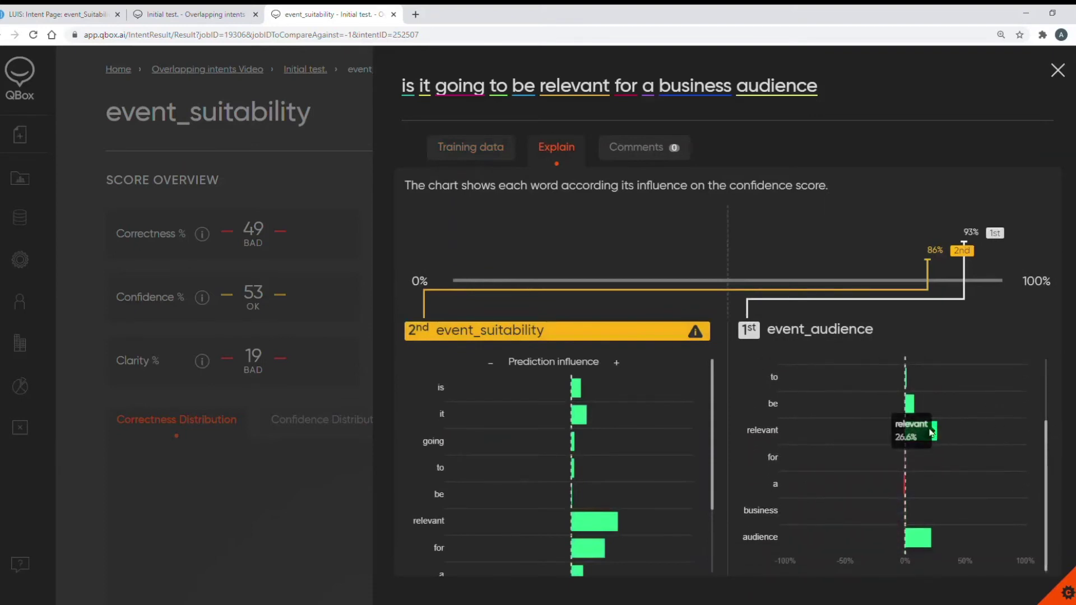
pyautogui.moveTo(918, 542)
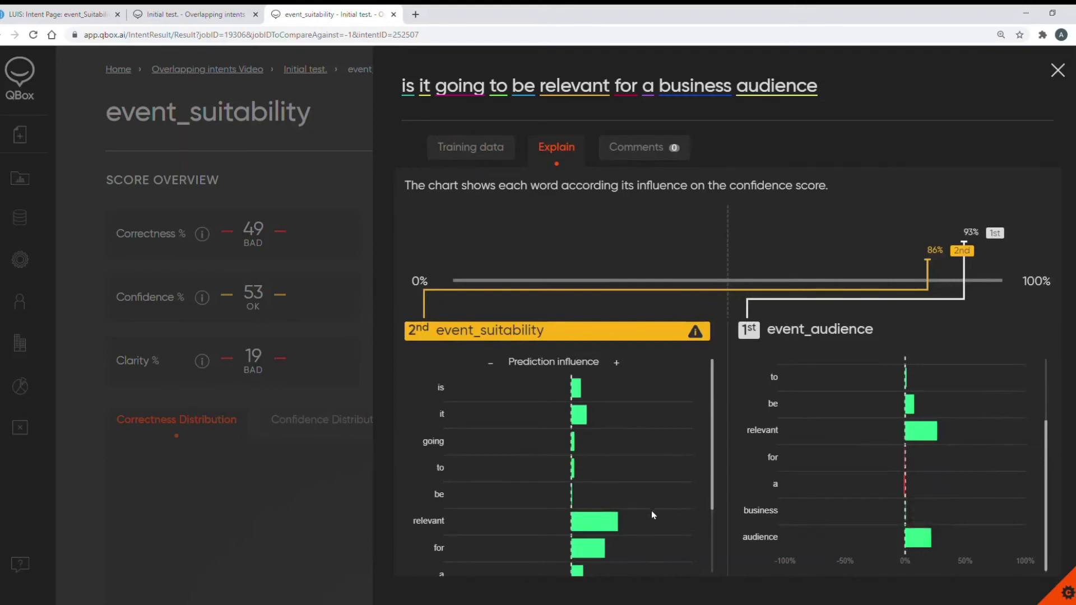
pyautogui.scroll(-3, 653, 510)
pyautogui.moveTo(587, 430)
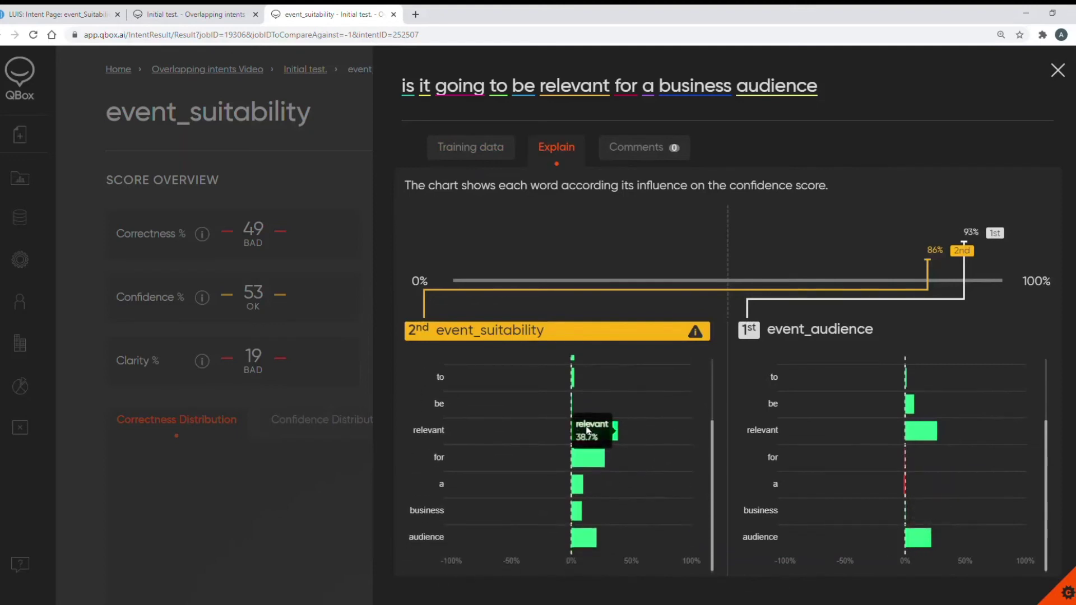
pyautogui.moveTo(585, 544)
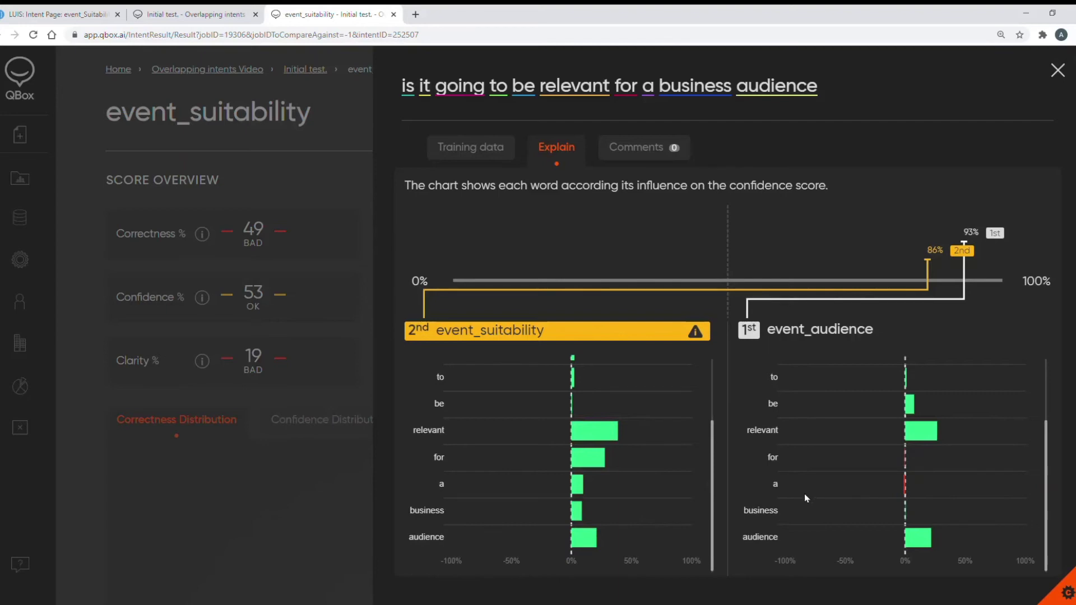
pyautogui.click(1058, 70)
# Open the event_audience results from the false positives in a separate browser tab and examine the intent's correctness distribution diagram
pyautogui.scroll(-1, 910, 443)
pyautogui.scroll(-5, 910, 442)
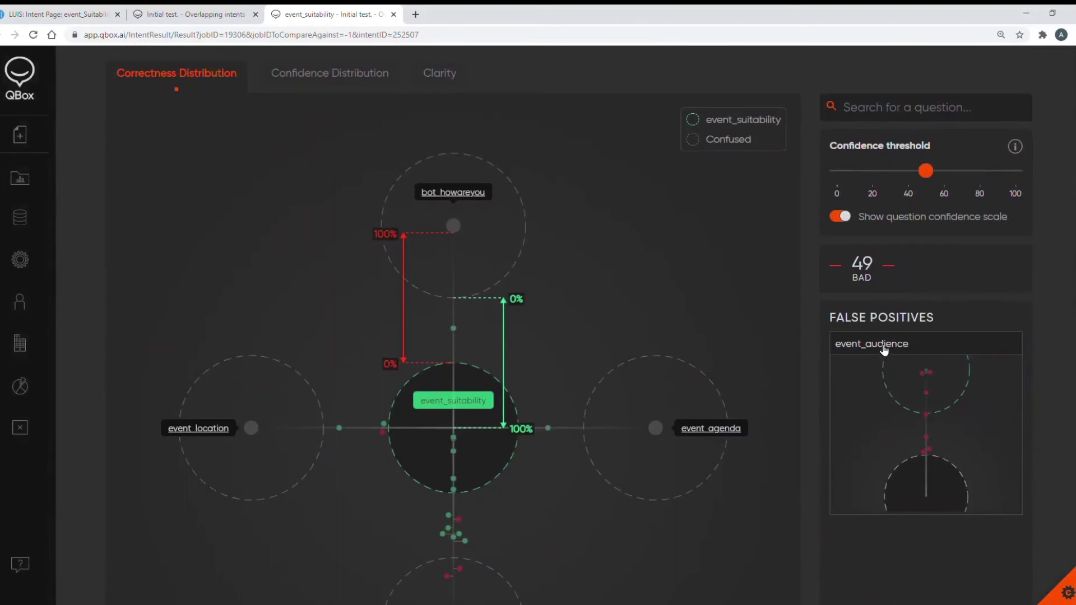
pyautogui.middleClick(925, 360)
pyautogui.click(488, 20)
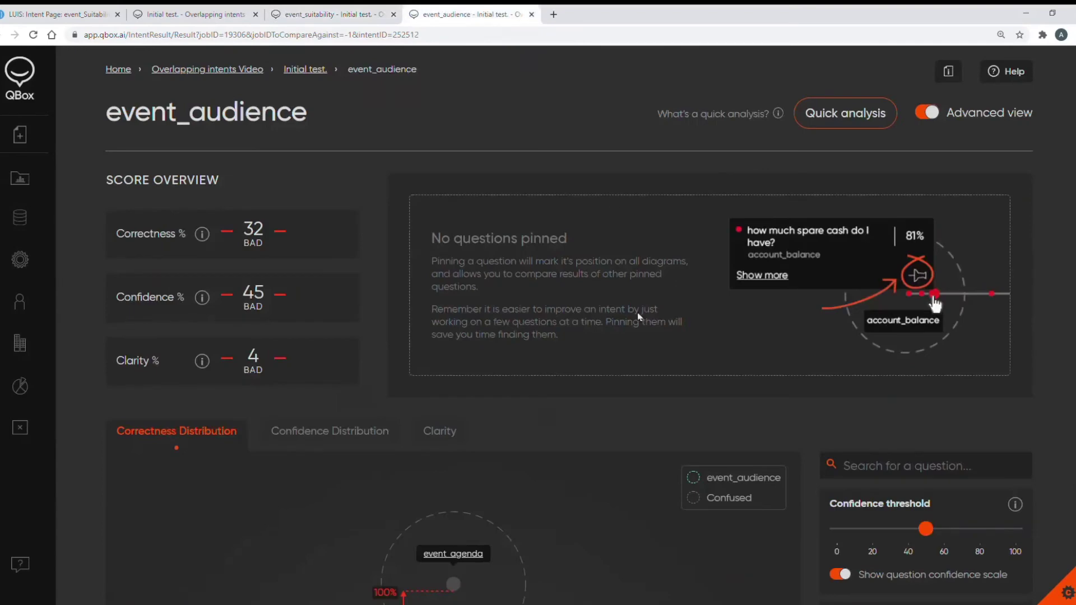
pyautogui.scroll(-7, 635, 339)
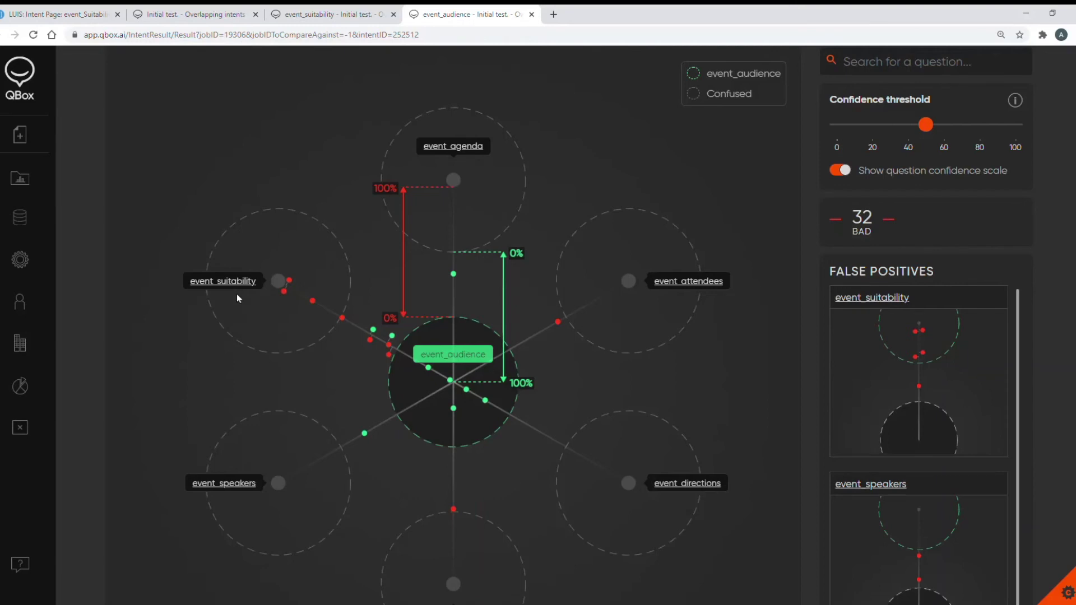
# Review event_suitability's pinned test questions, and switch to LUIS to open the event_Audience intent's examples
pyautogui.click(338, 15)
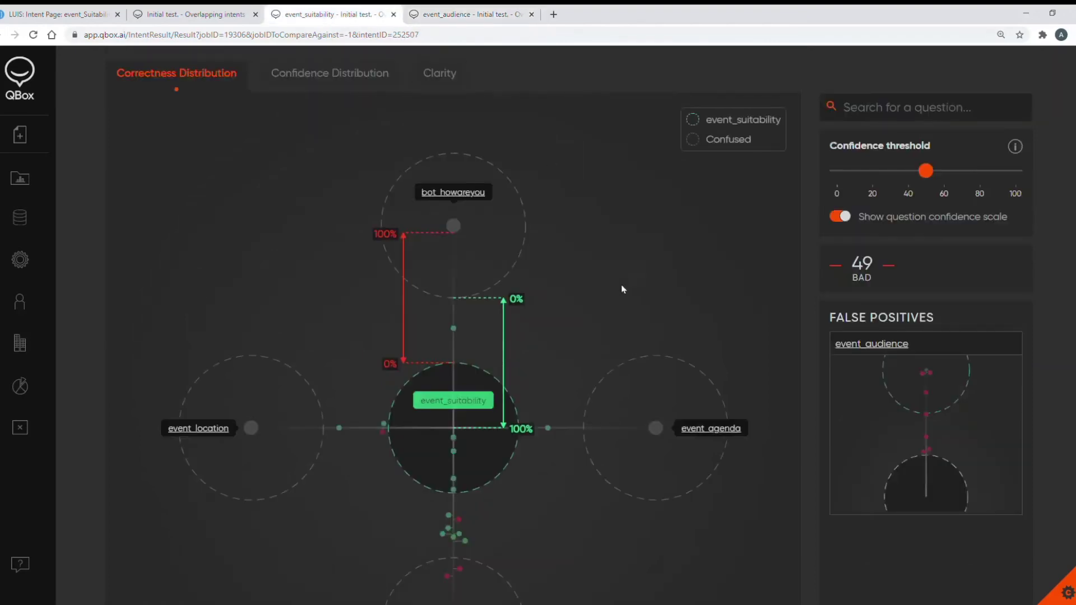
pyautogui.scroll(4, 637, 314)
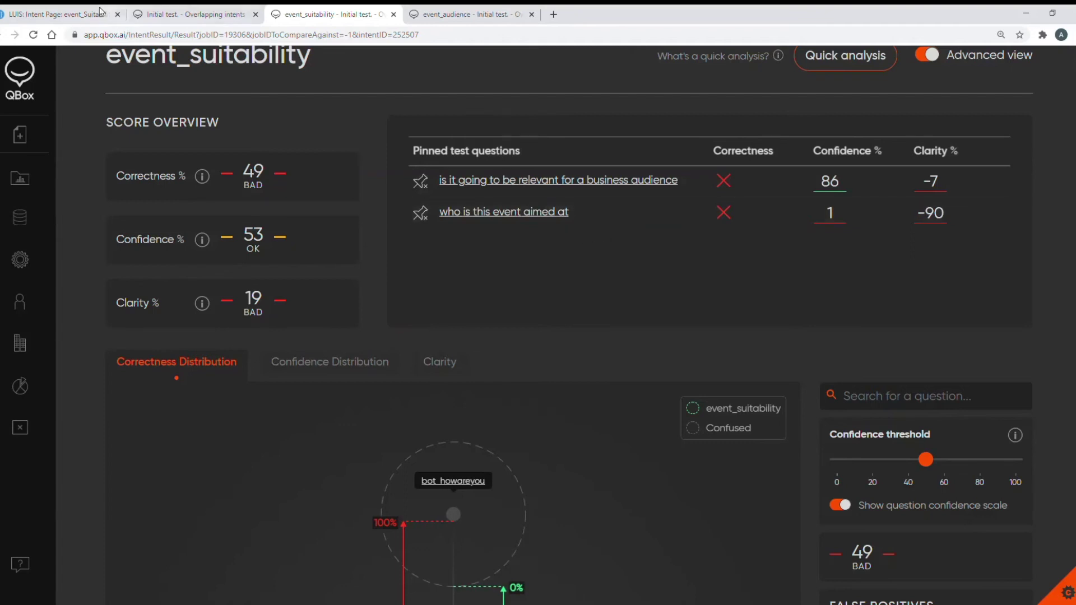
pyautogui.click(37, 16)
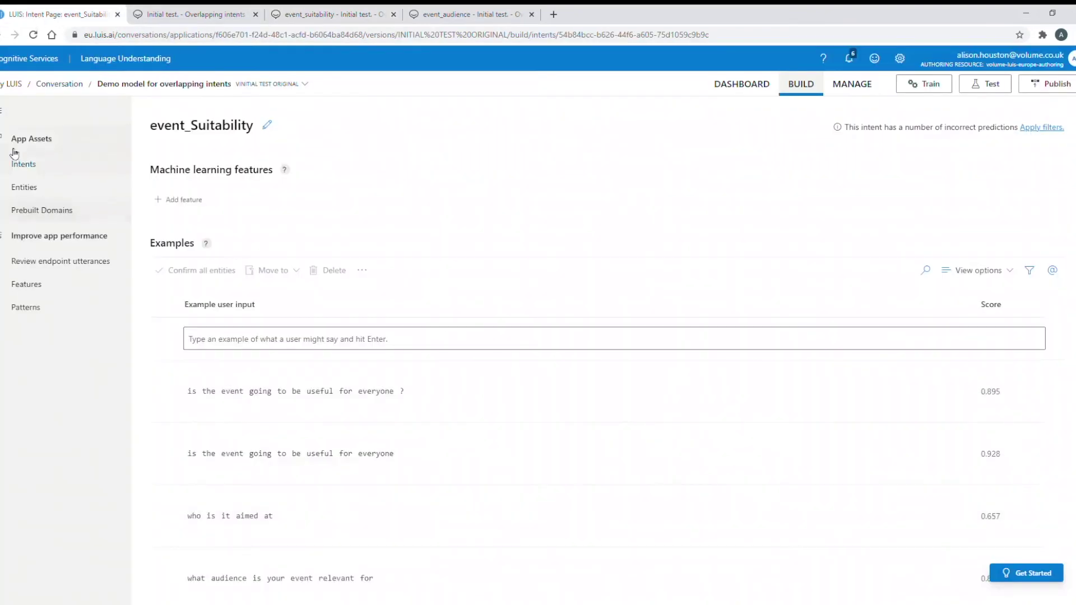
pyautogui.click(24, 168)
pyautogui.scroll(-3, 280, 381)
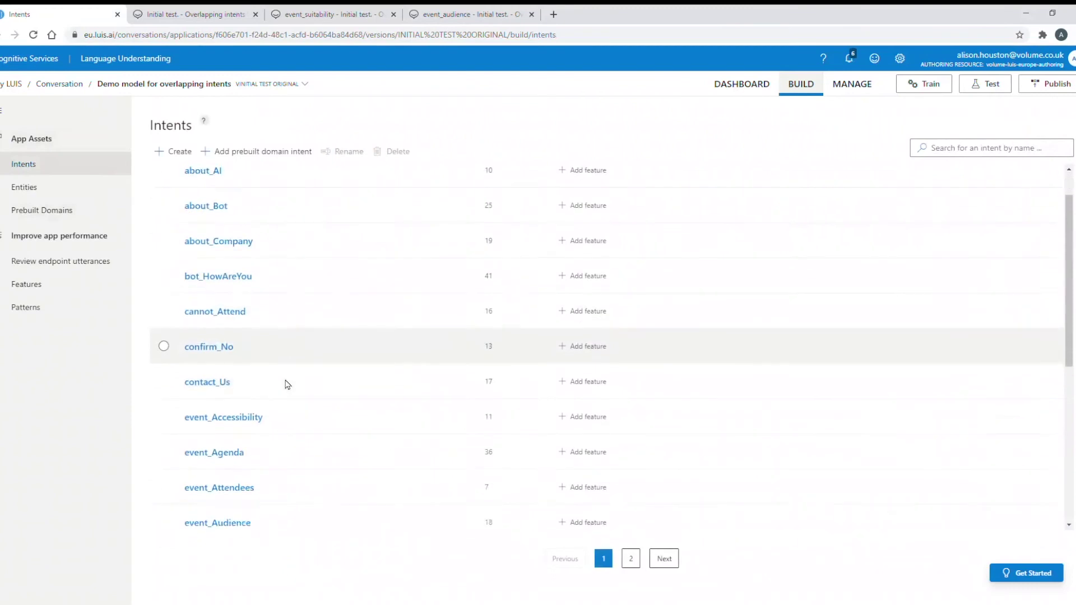
pyautogui.click(253, 392)
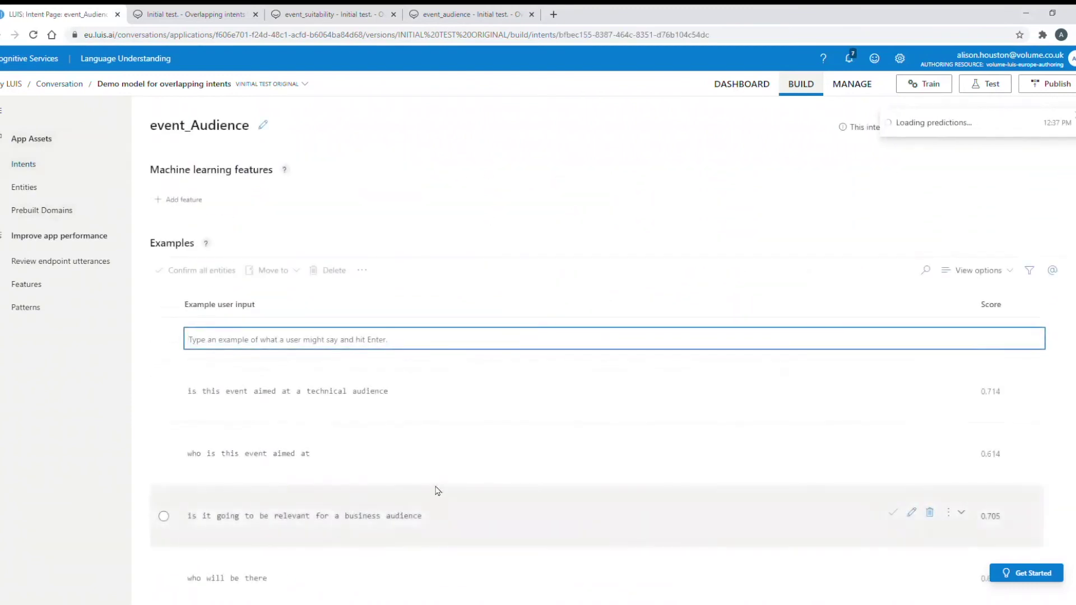
# Move the examples "is this event aimed at a technical audience" and "who is this event aimed at" to event_Suitability
pyautogui.scroll(-2, 435, 488)
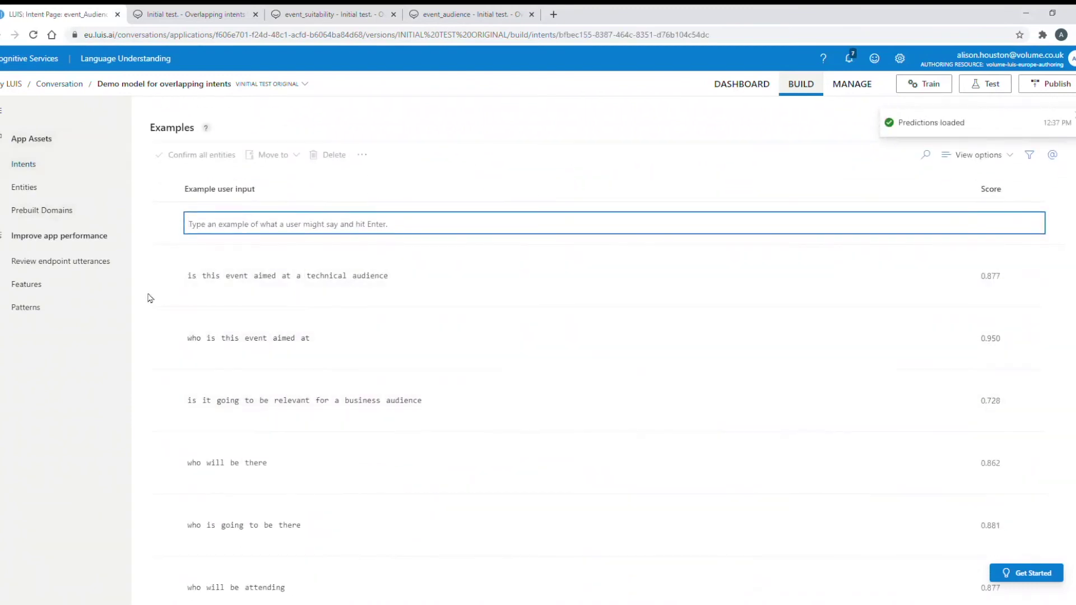
pyautogui.click(163, 276)
pyautogui.click(163, 340)
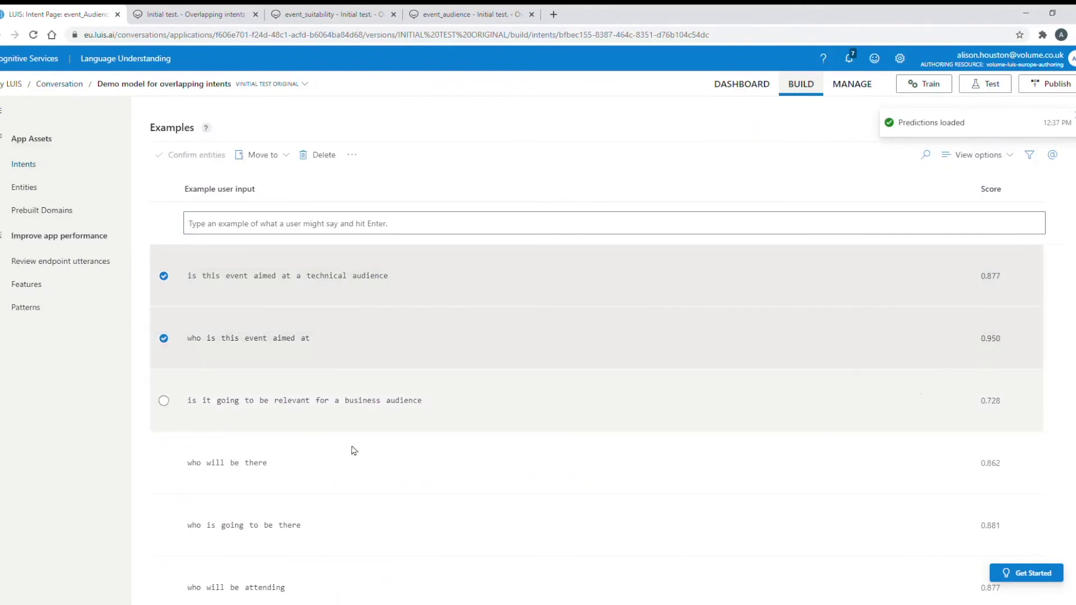
pyautogui.scroll(-6, 454, 476)
pyautogui.scroll(6, 449, 477)
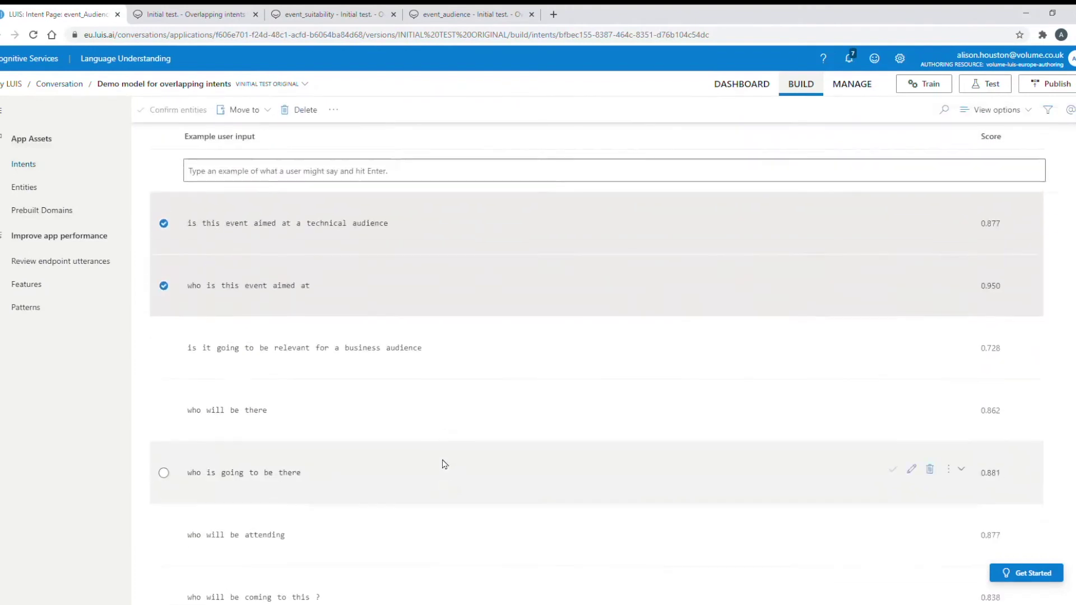
pyautogui.click(270, 119)
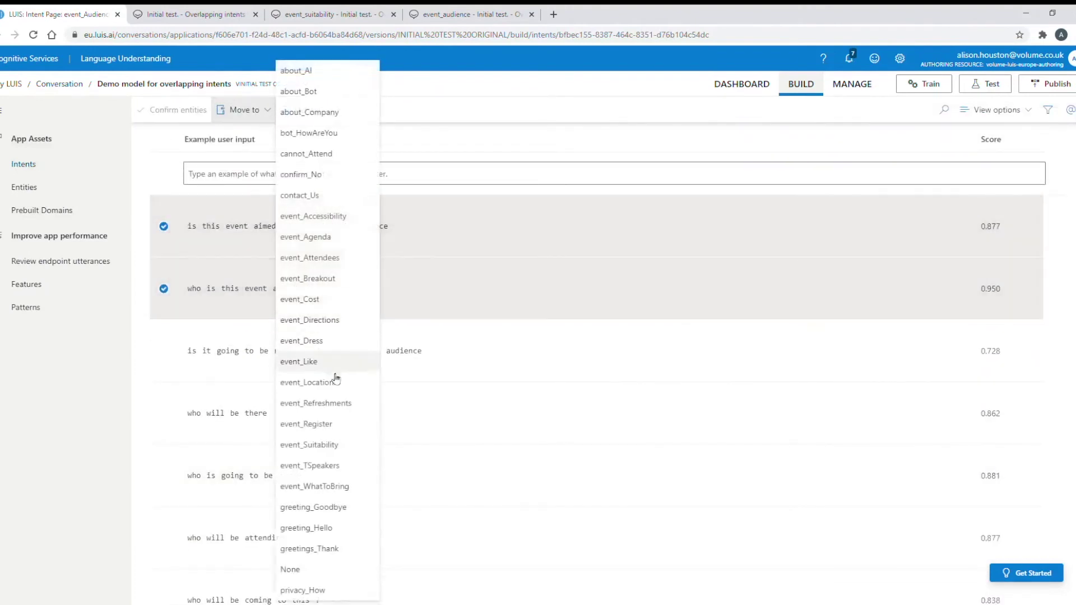
pyautogui.click(329, 445)
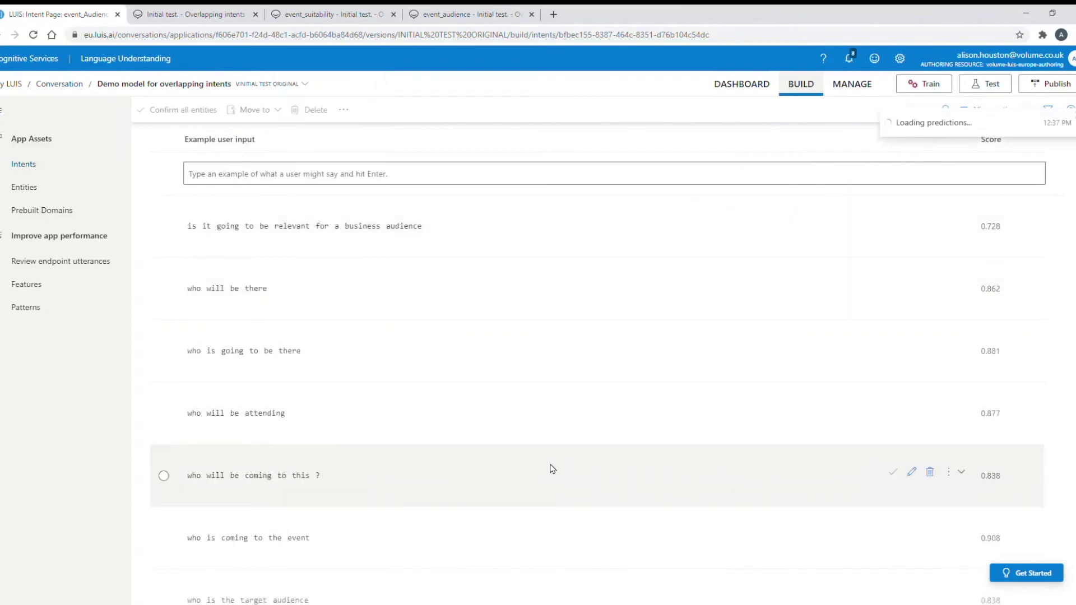
# Move the example "is it going to be relevant for a business audience" from event_Audience to event_Suitability
pyautogui.click(164, 227)
pyautogui.scroll(-3, 386, 340)
pyautogui.scroll(-3, 387, 347)
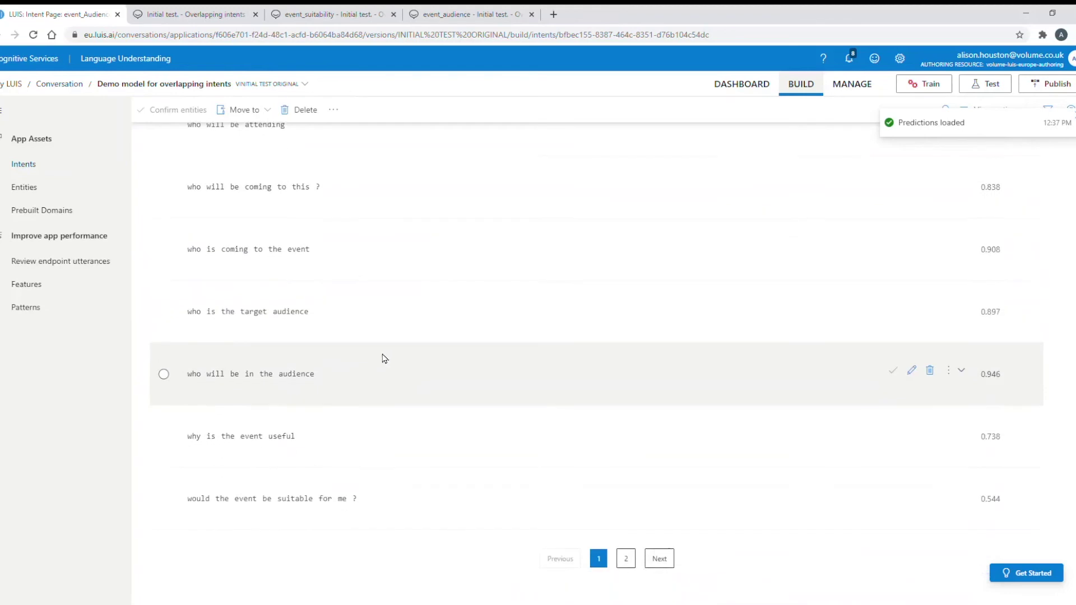
pyautogui.scroll(7, 443, 445)
pyautogui.scroll(2, 443, 443)
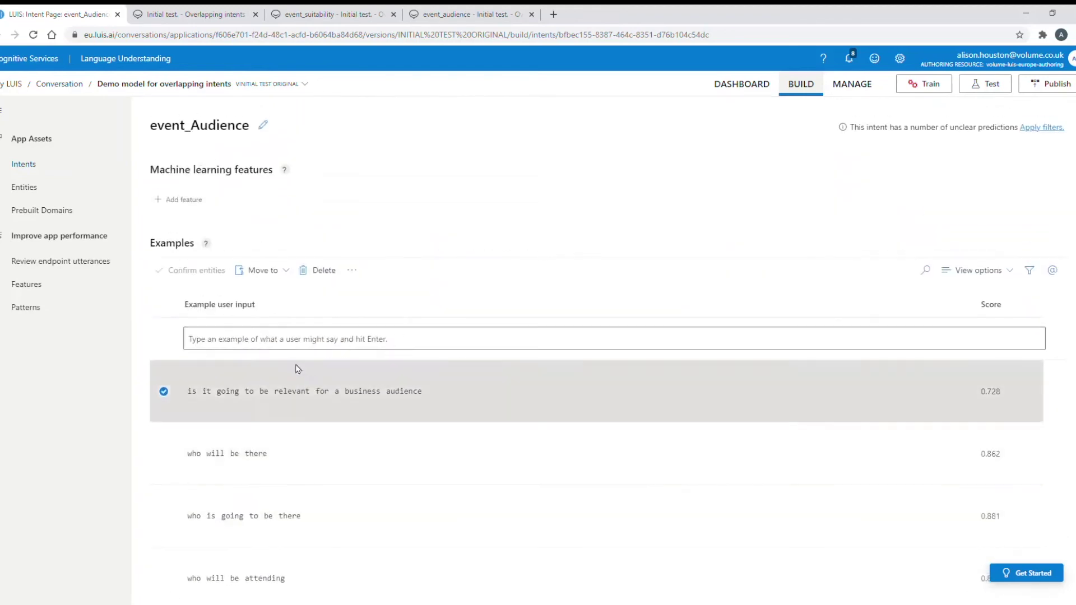
pyautogui.click(274, 271)
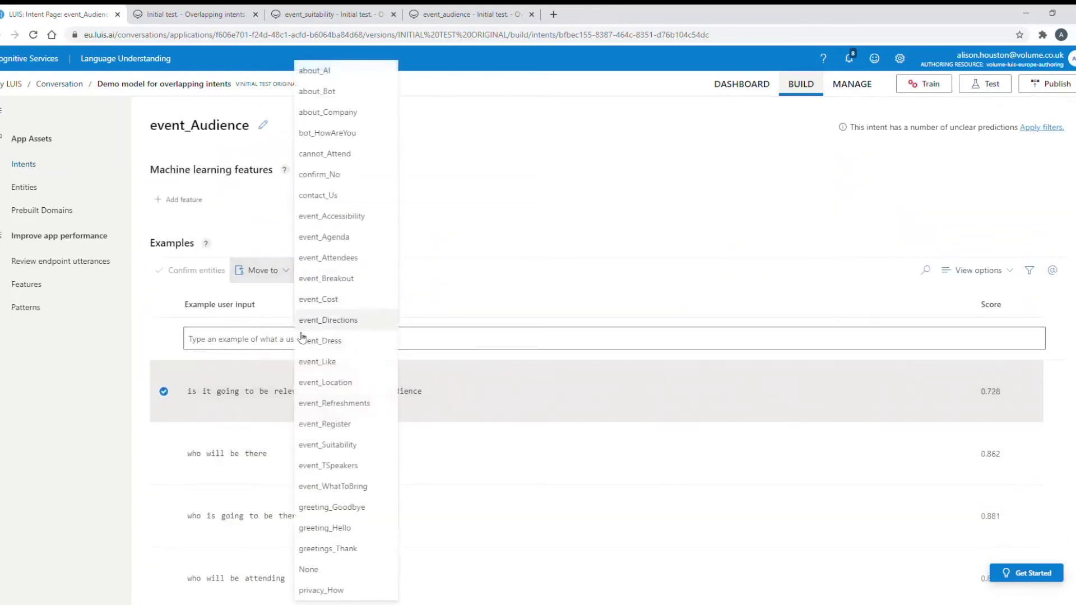
pyautogui.click(339, 445)
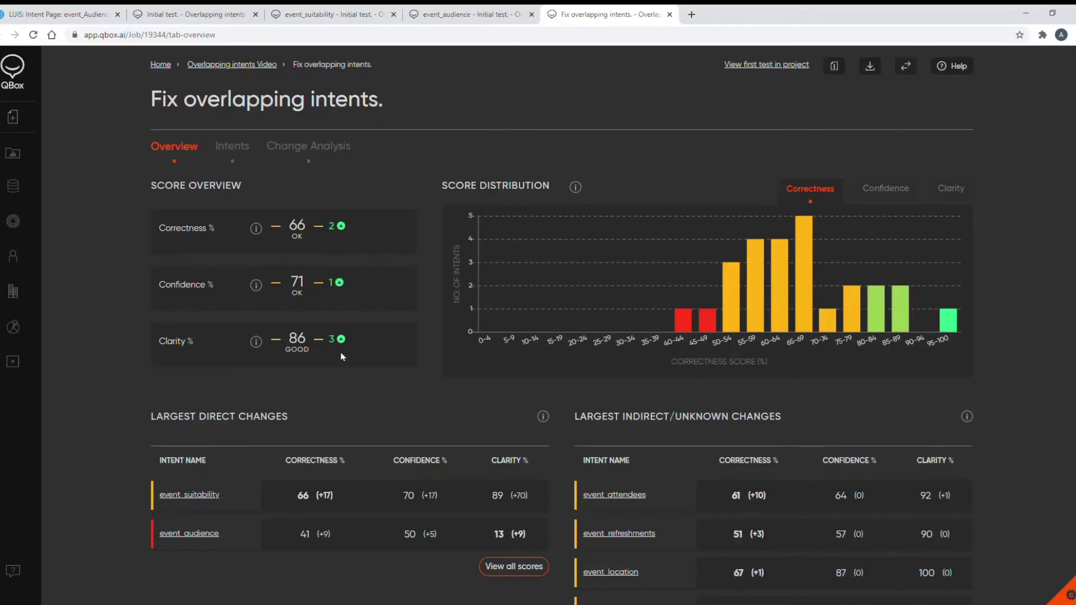
# Review the score changes in QBox's Fix overlapping intents test, and examine event_suitability's pinned questions and correctness distribution diagram
pyautogui.scroll(-3, 355, 368)
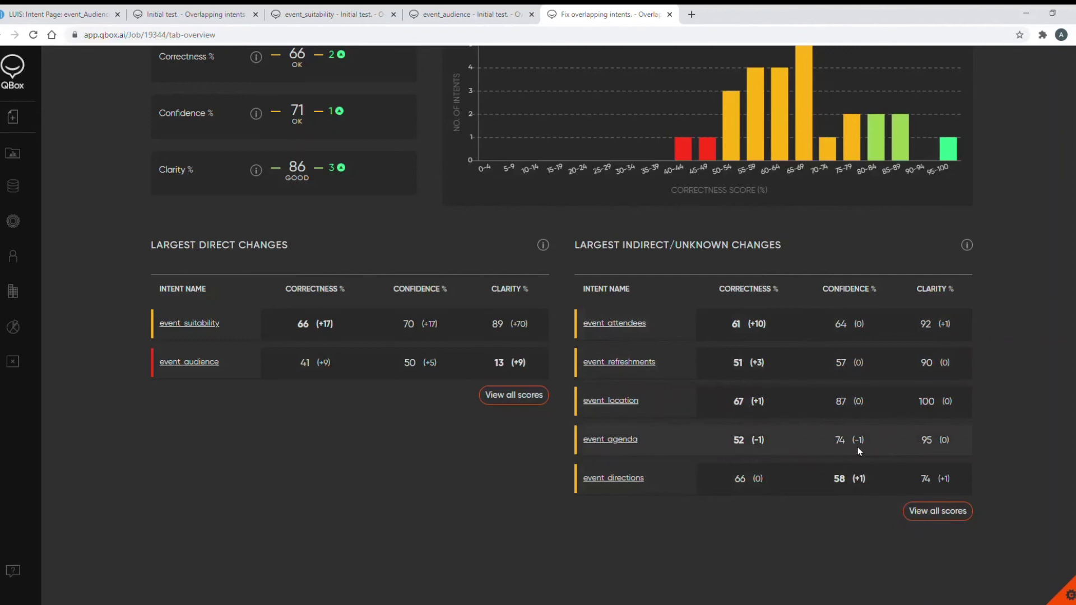
pyautogui.click(241, 334)
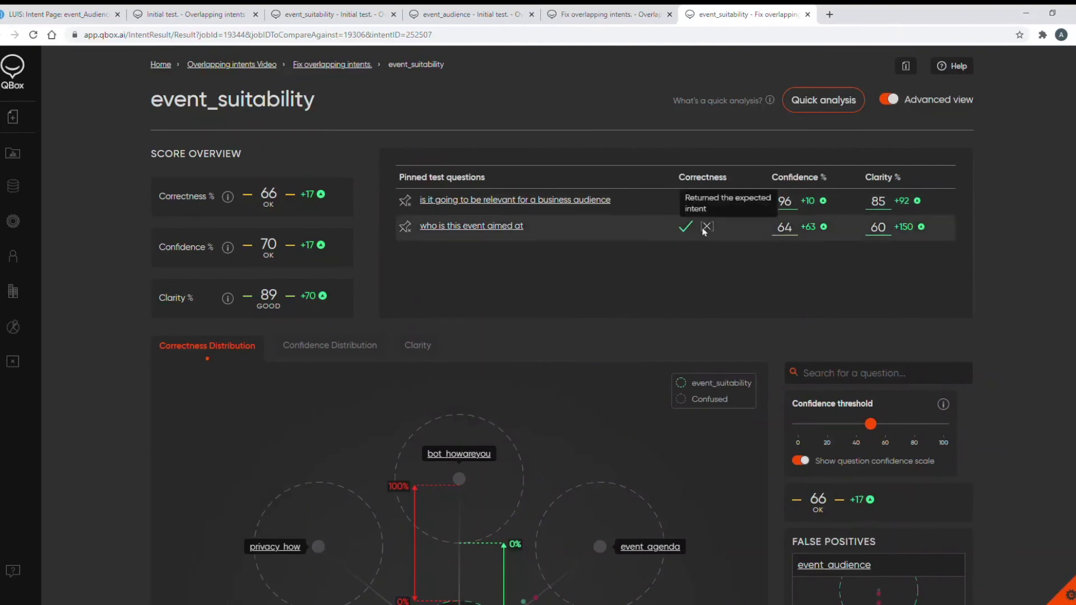
pyautogui.scroll(-4, 665, 288)
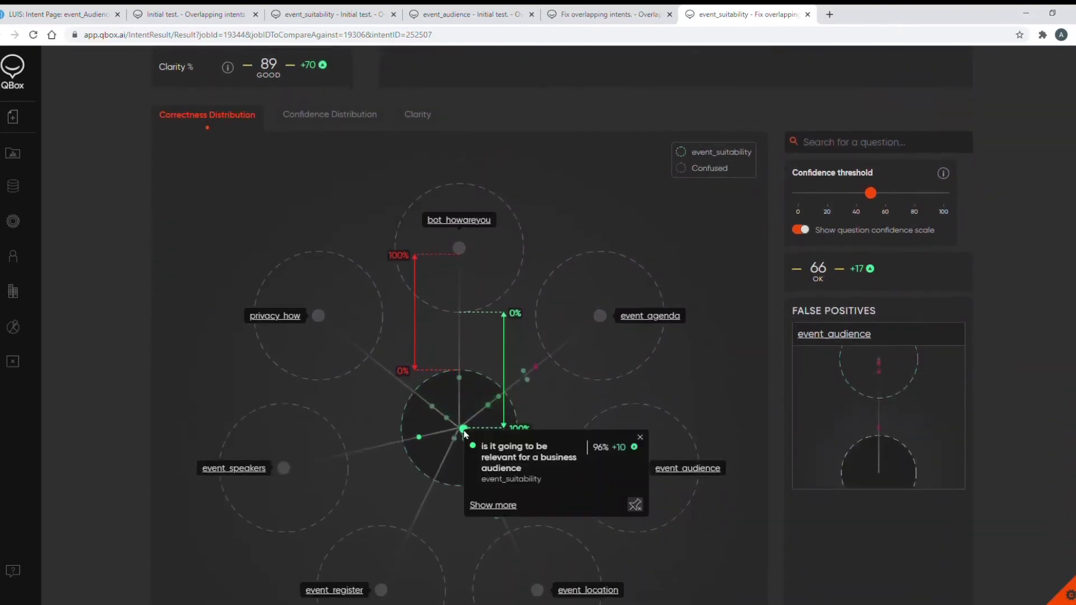
pyautogui.moveTo(424, 440)
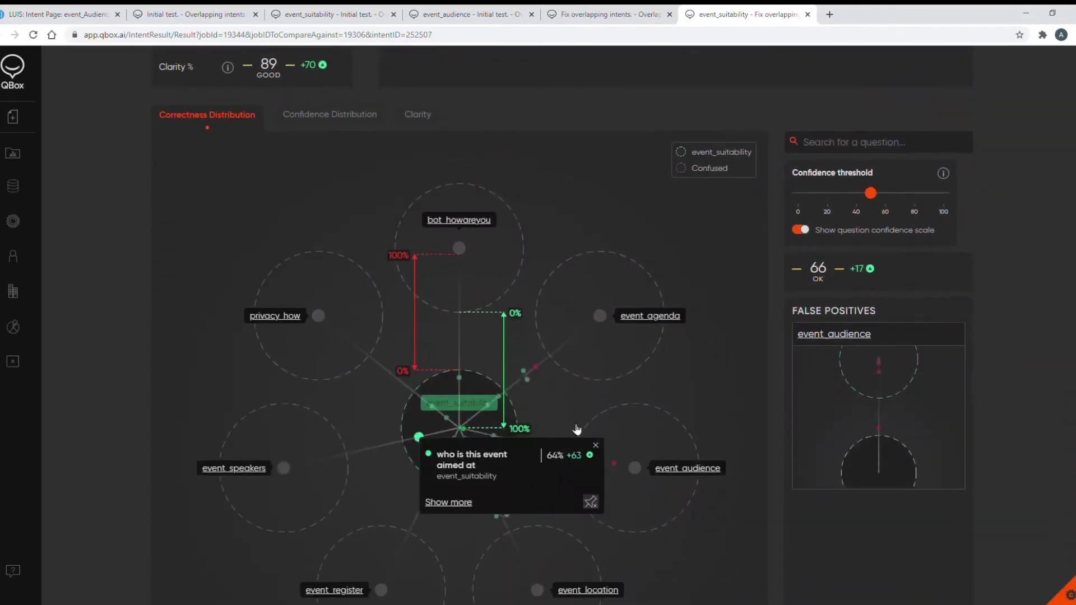
pyautogui.scroll(4, 668, 365)
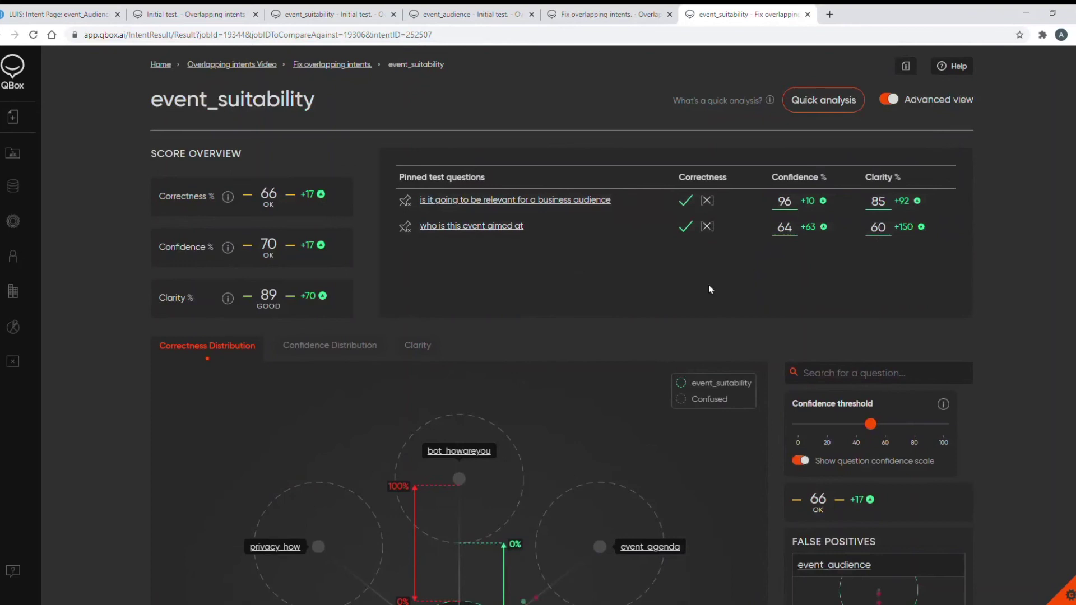
pyautogui.scroll(-4, 708, 282)
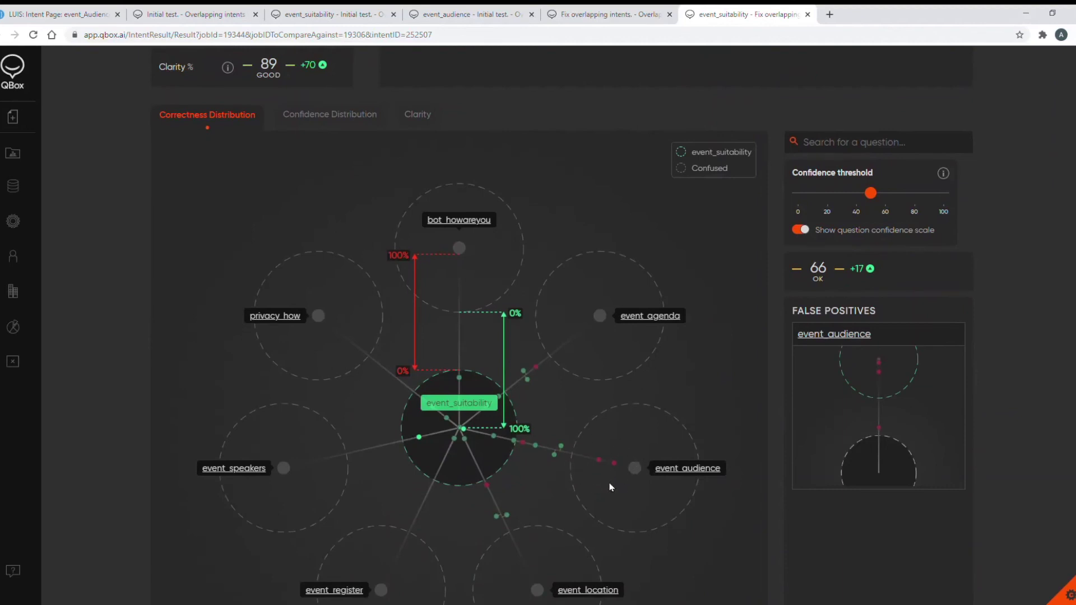
pyautogui.scroll(1, 611, 487)
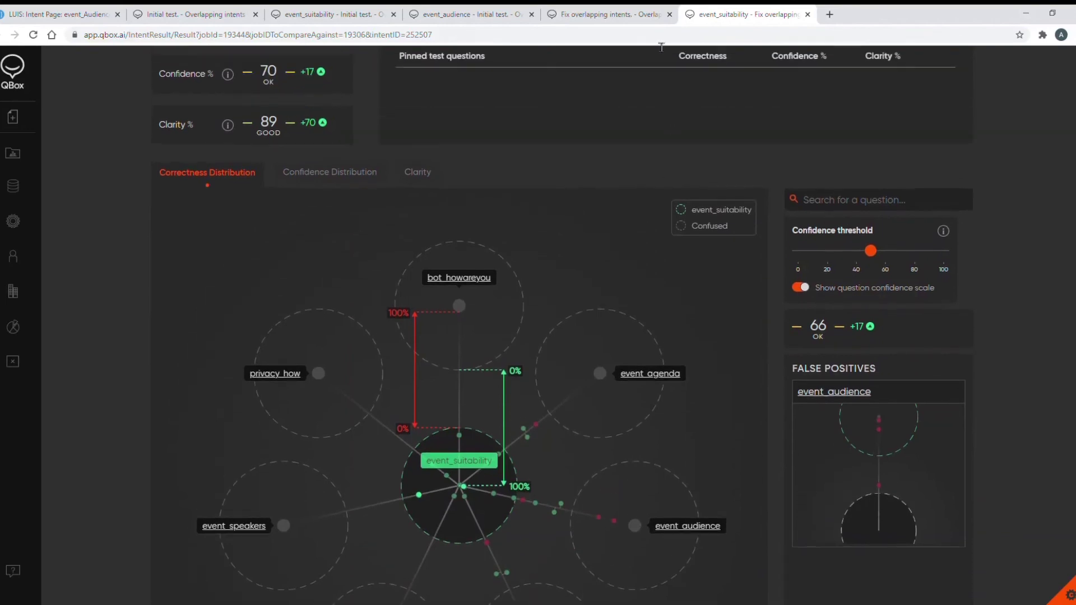
# Open the Change Analysis of the Fix overlapping intents test and view the changed intents by confidence and clarity
pyautogui.click(606, 15)
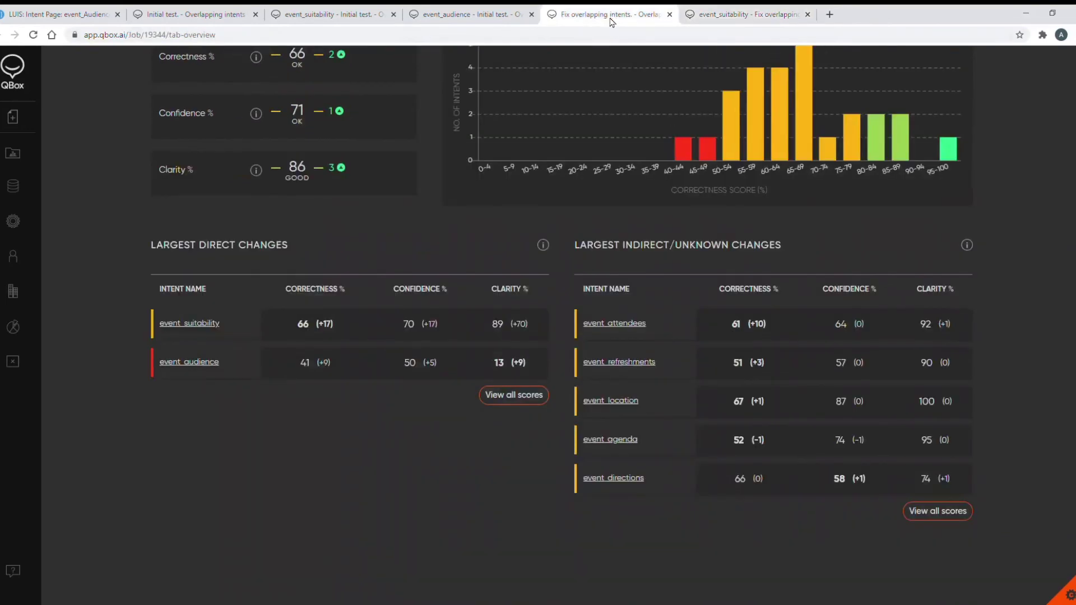
pyautogui.scroll(3, 441, 241)
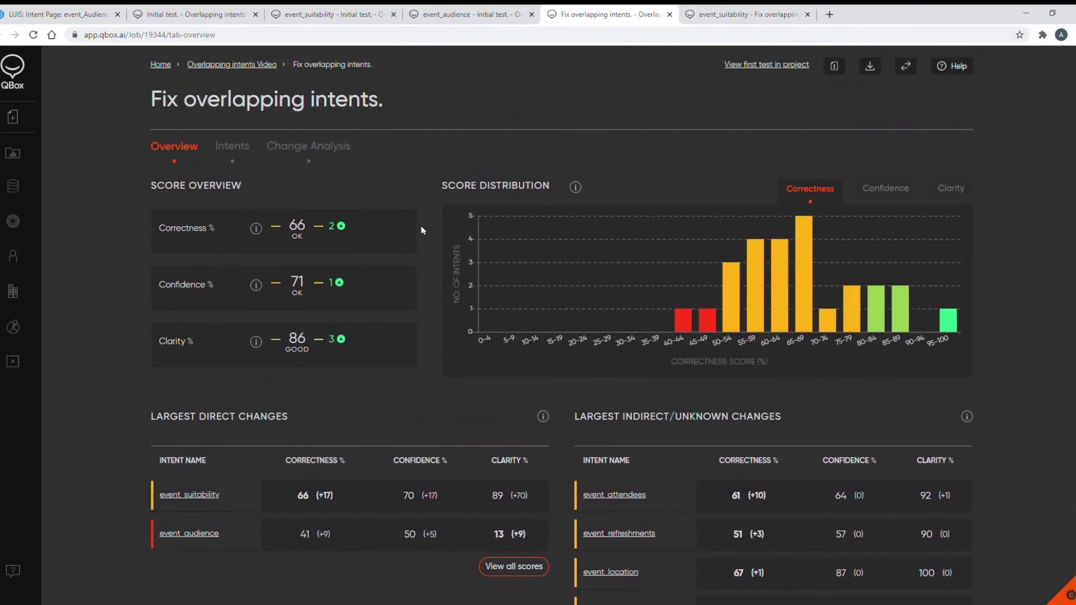
pyautogui.click(338, 151)
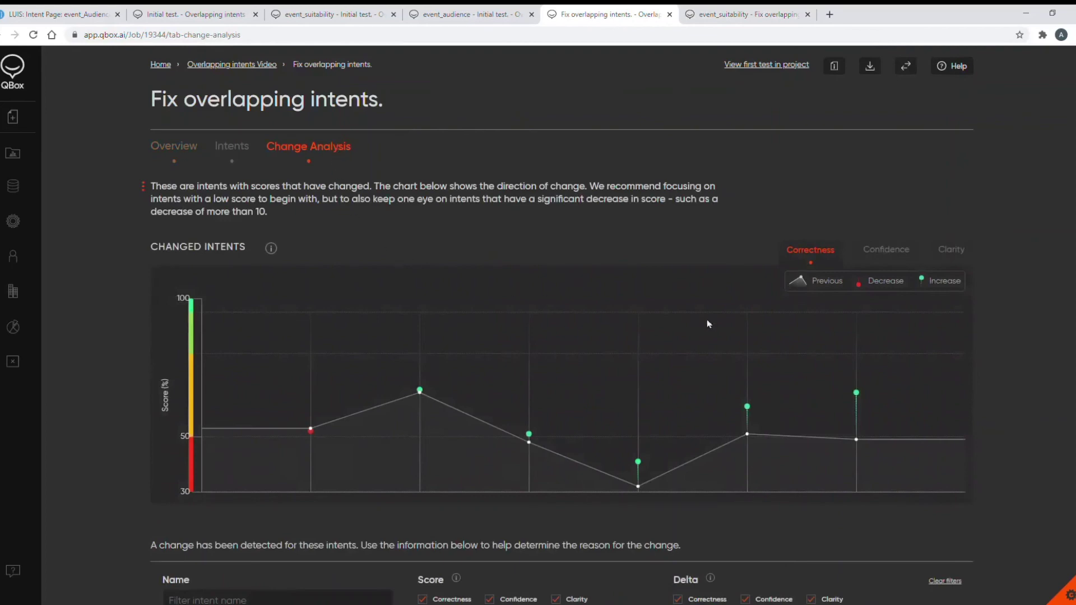
pyautogui.click(886, 251)
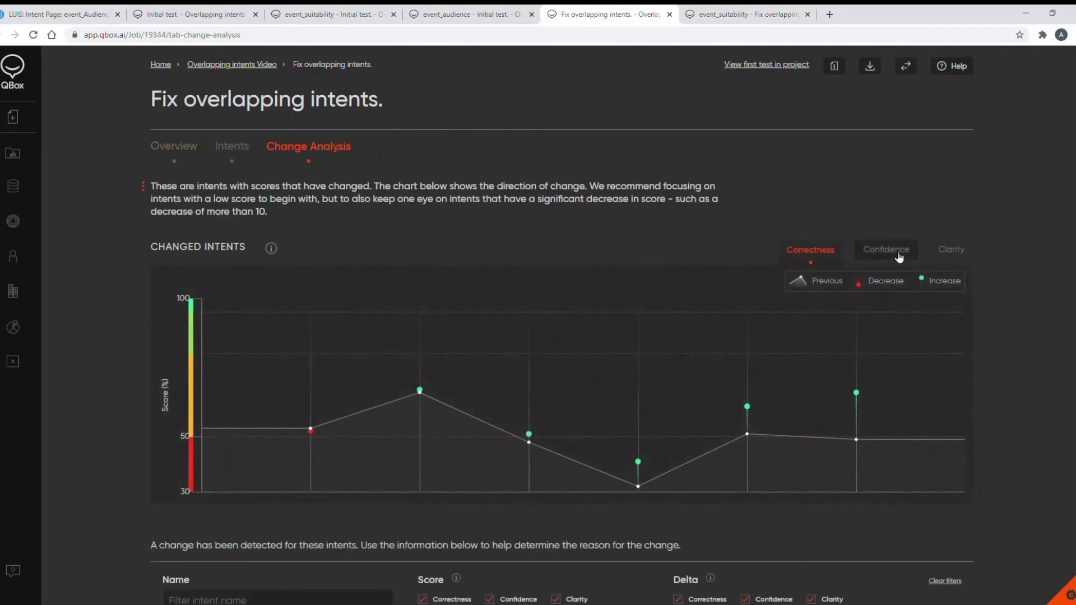
pyautogui.click(961, 254)
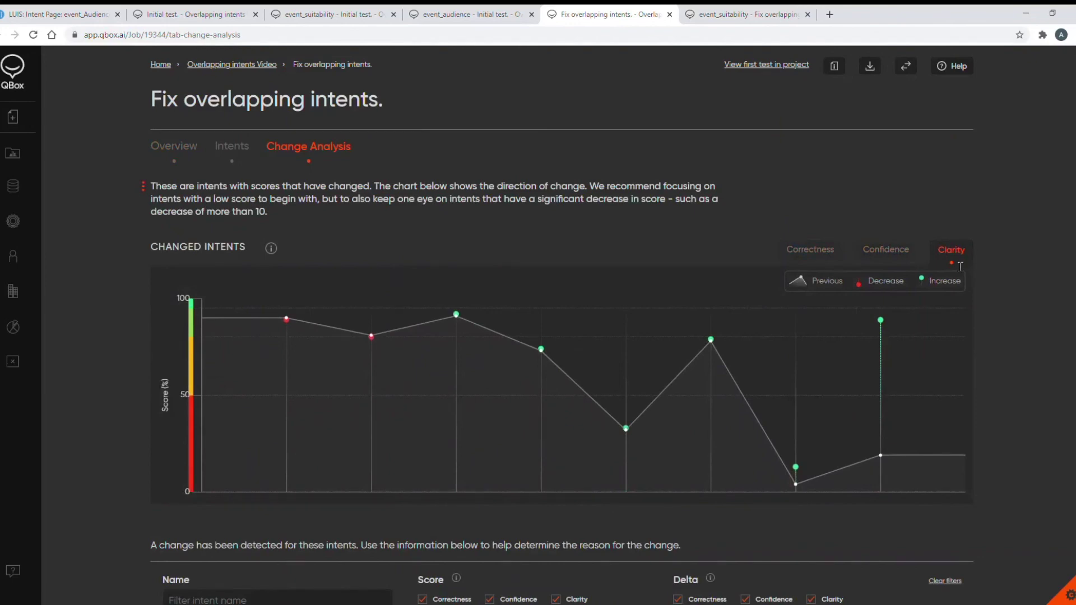
# Examine the changed intents by correctness in the chart, and review each intent's scores and cause of change in the table
pyautogui.click(821, 257)
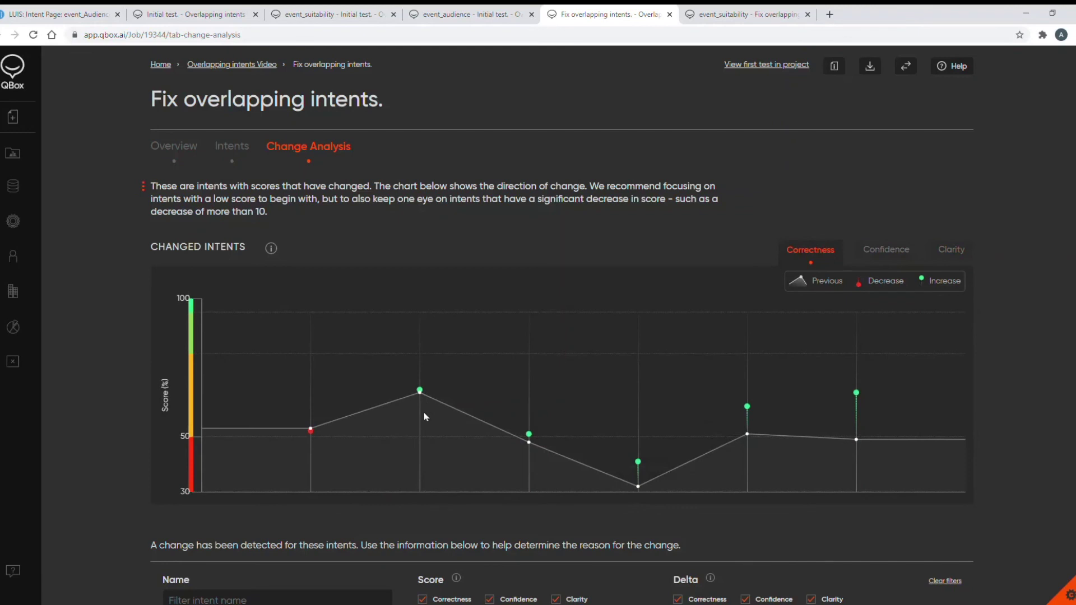
pyautogui.moveTo(754, 440)
pyautogui.moveTo(796, 440)
pyautogui.moveTo(426, 392)
pyautogui.moveTo(312, 435)
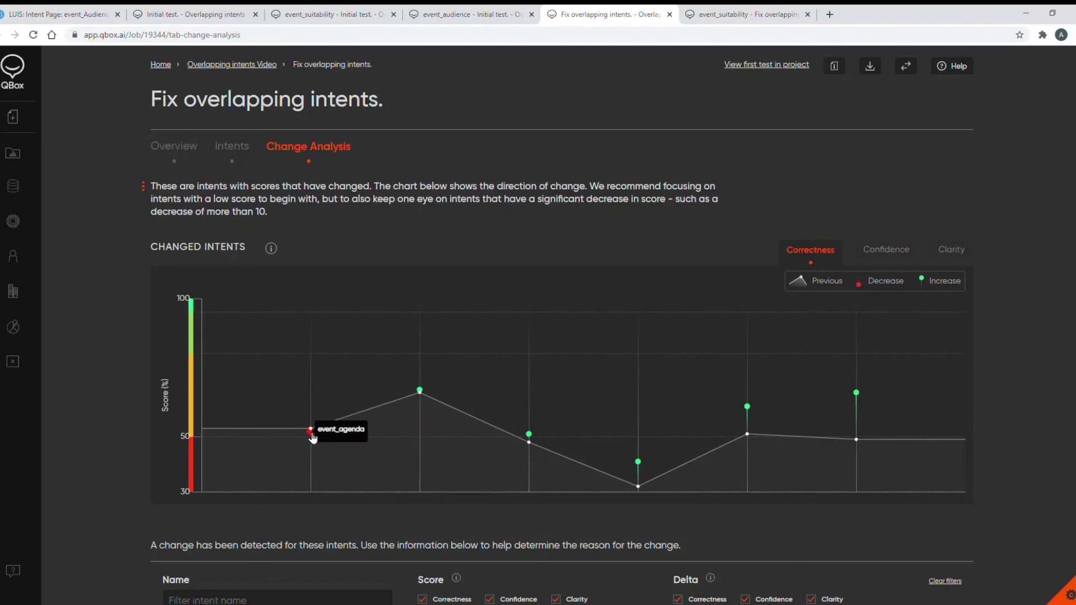
pyautogui.scroll(-10, 313, 438)
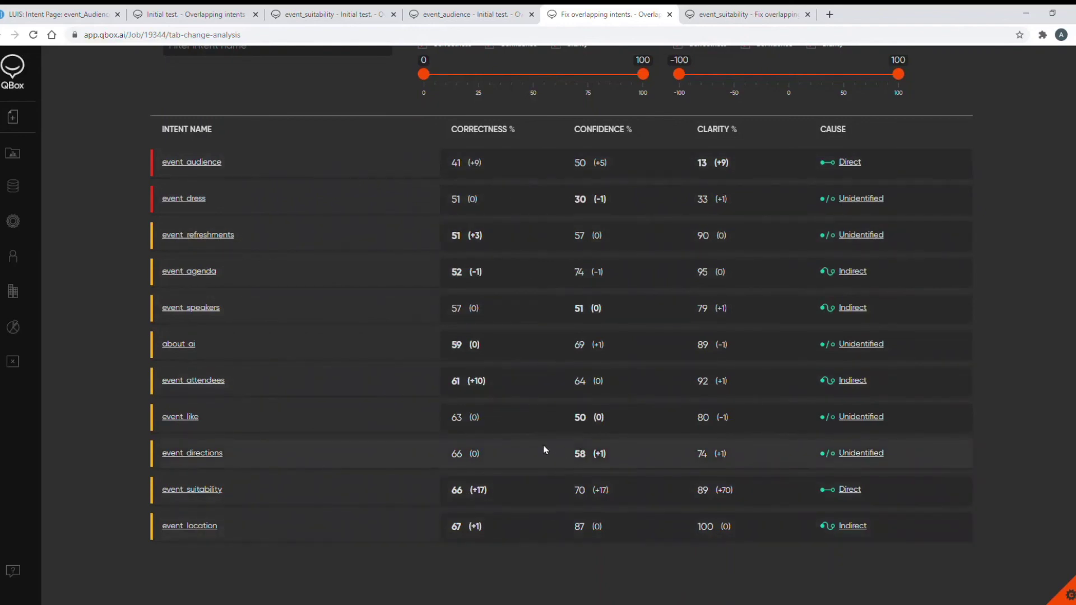
# Chart the changed intents by confidence, identify event_directions and event_dress, and compare the confidence changes in the intent table
pyautogui.scroll(7, 532, 433)
pyautogui.click(886, 99)
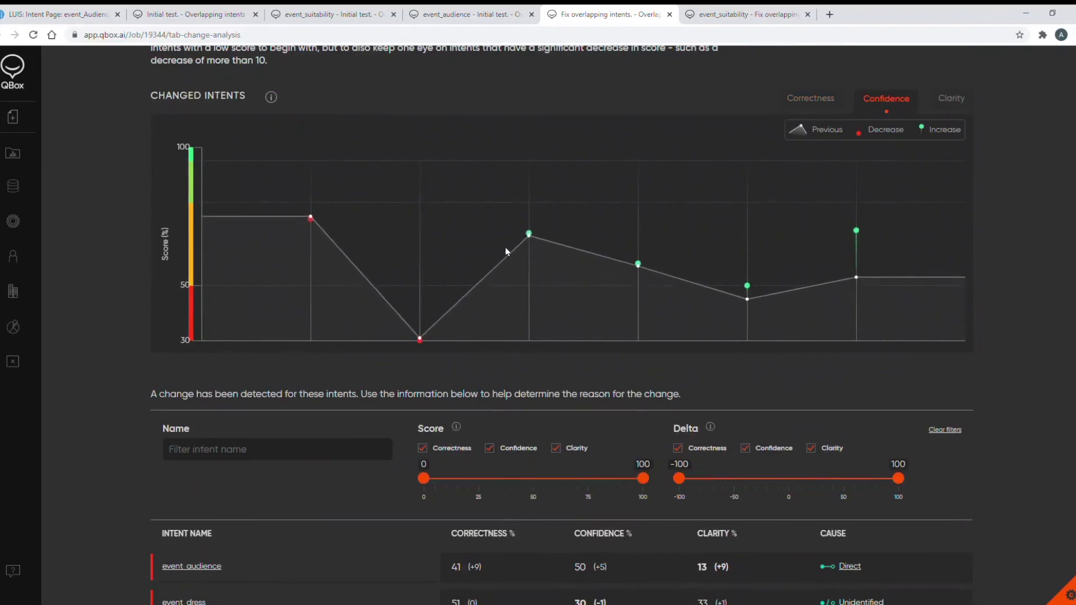
pyautogui.moveTo(640, 268)
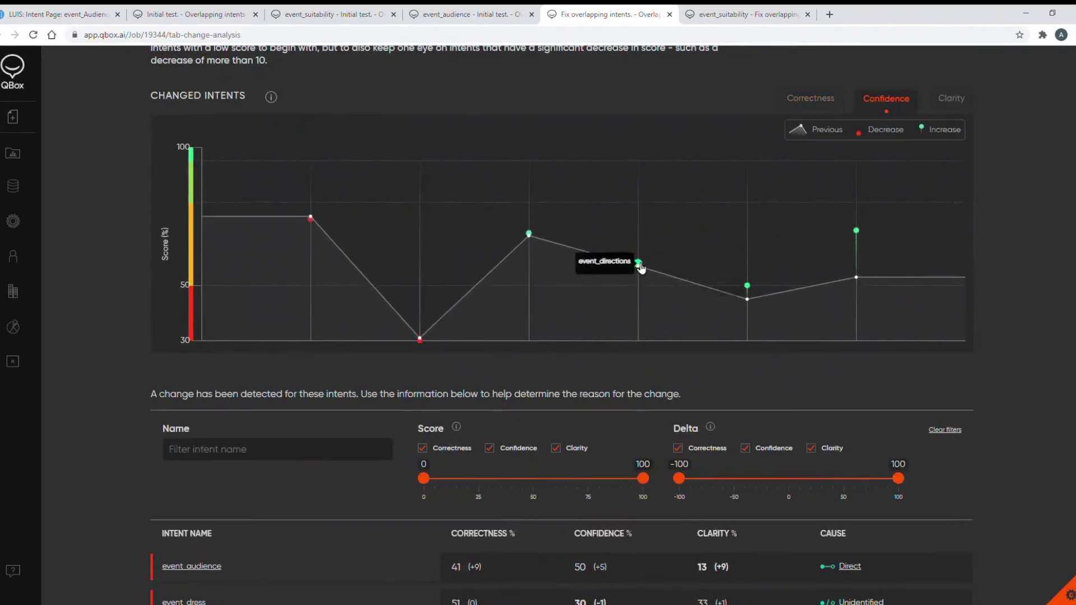
pyautogui.moveTo(425, 342)
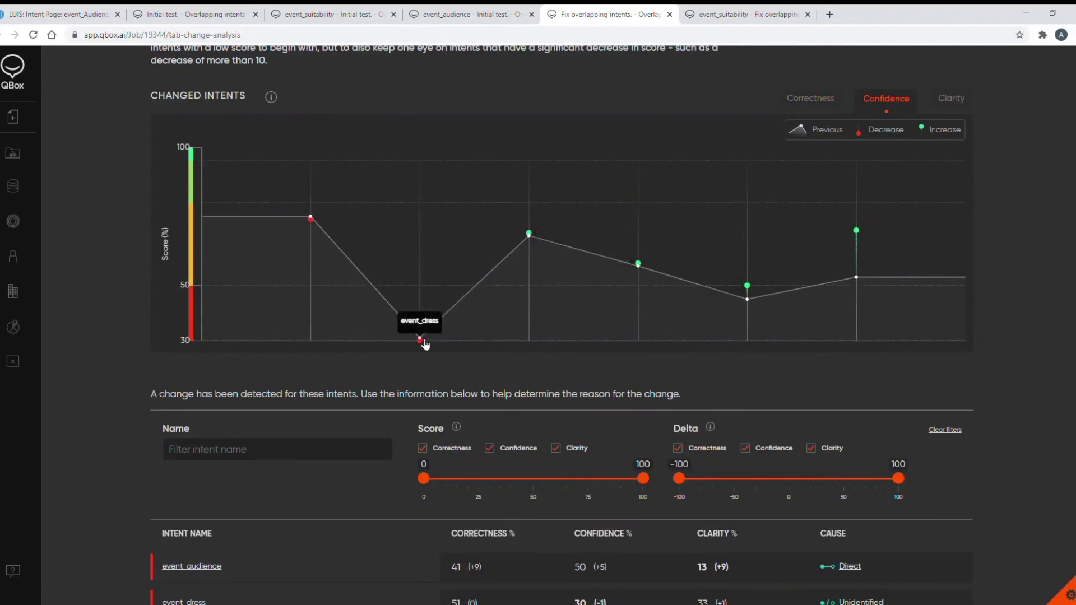
pyautogui.scroll(-2, 369, 275)
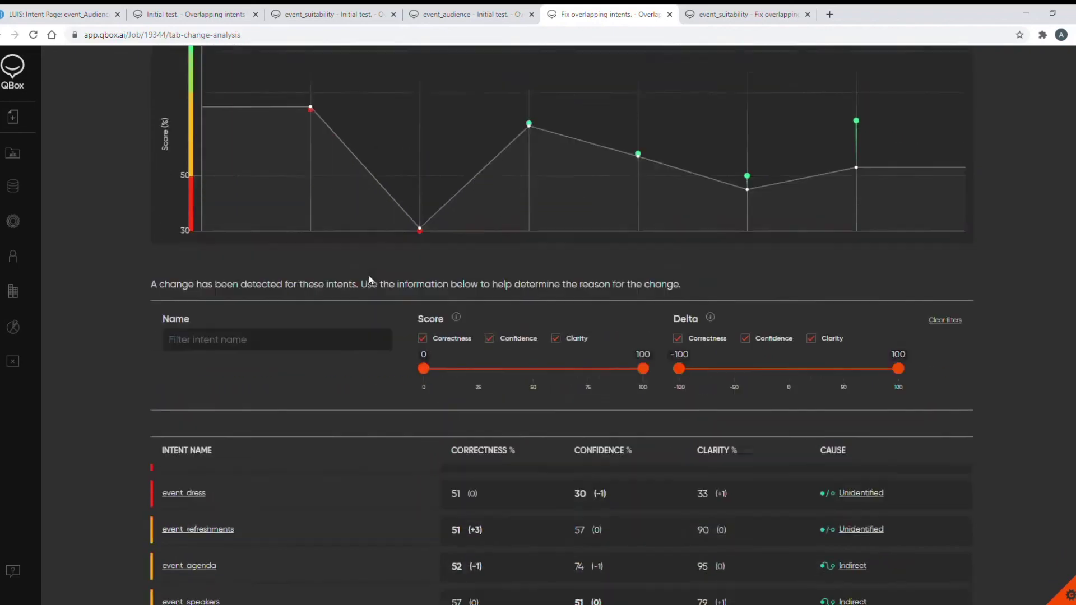
pyautogui.scroll(-5, 369, 275)
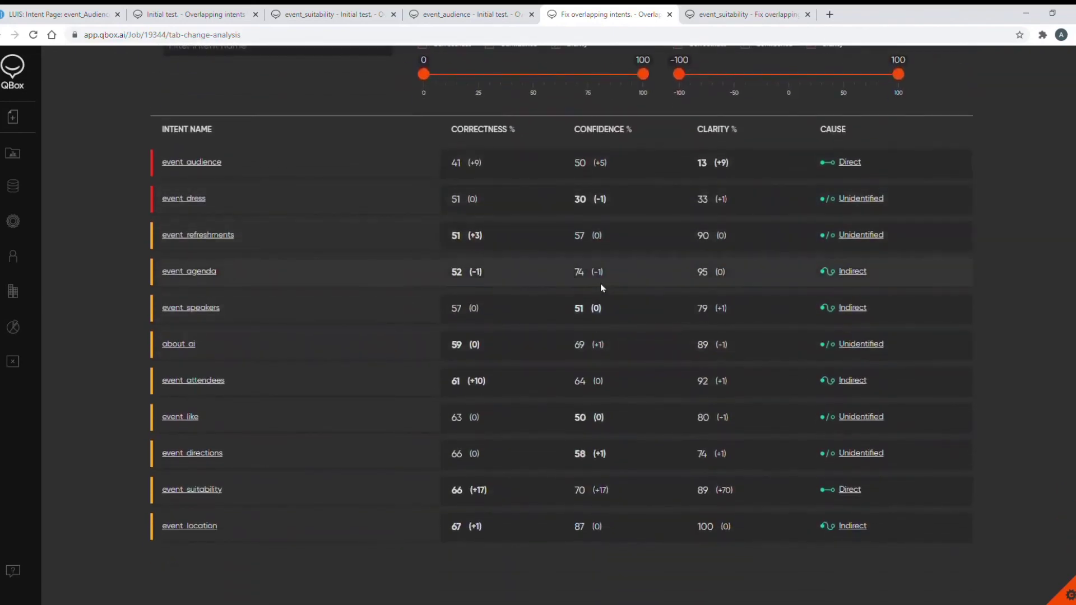
pyautogui.scroll(9, 601, 283)
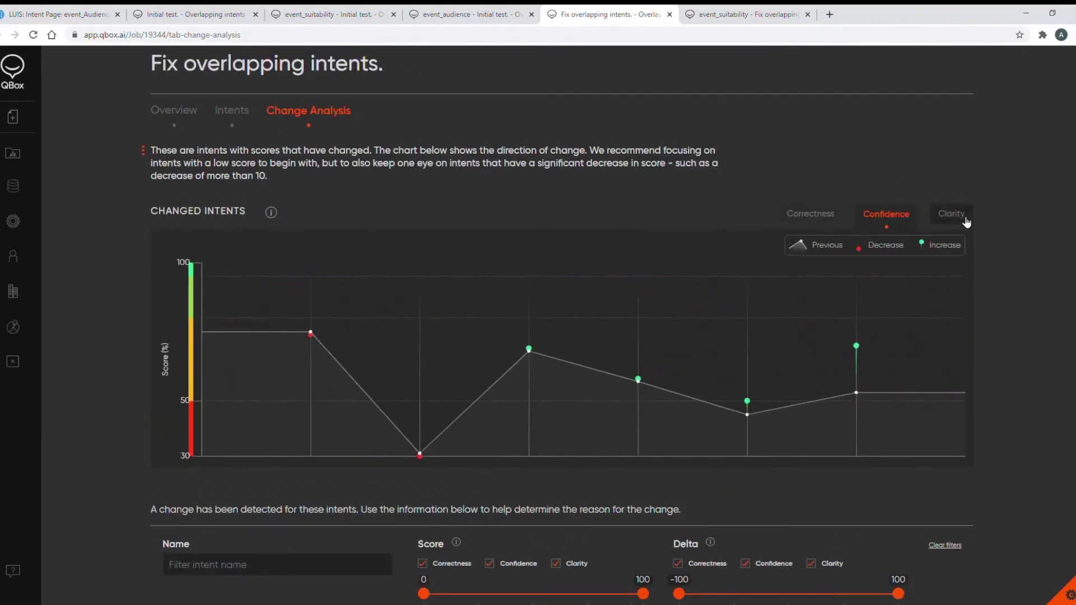
# Chart the changed intents by clarity, identify the most changed points, and compare the clarity changes in the intent table
pyautogui.click(965, 221)
pyautogui.scroll(-1, 989, 332)
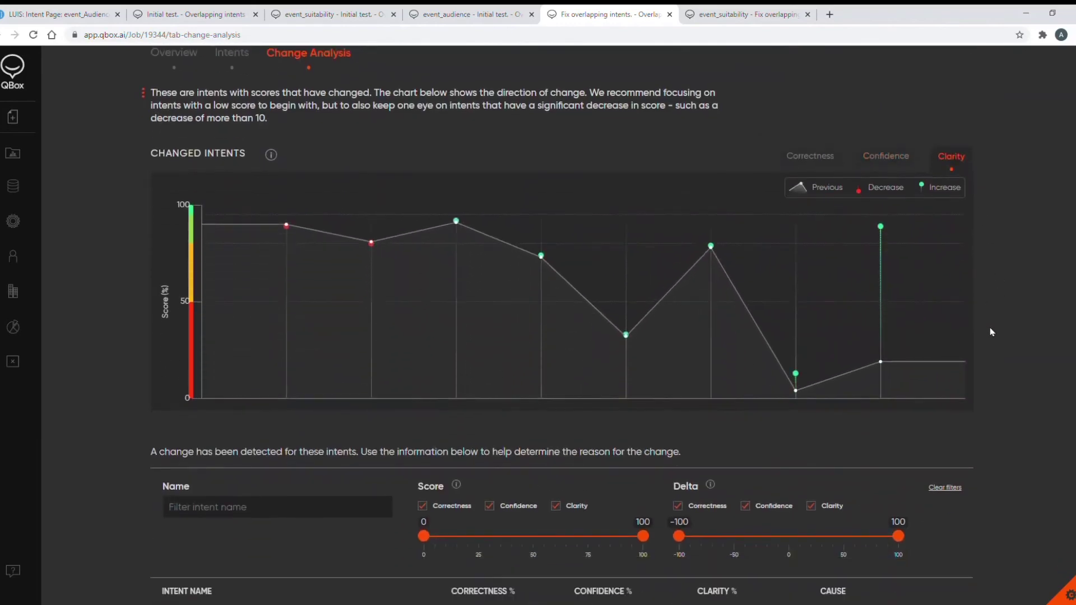
pyautogui.moveTo(884, 229)
pyautogui.moveTo(375, 254)
pyautogui.scroll(-8, 429, 330)
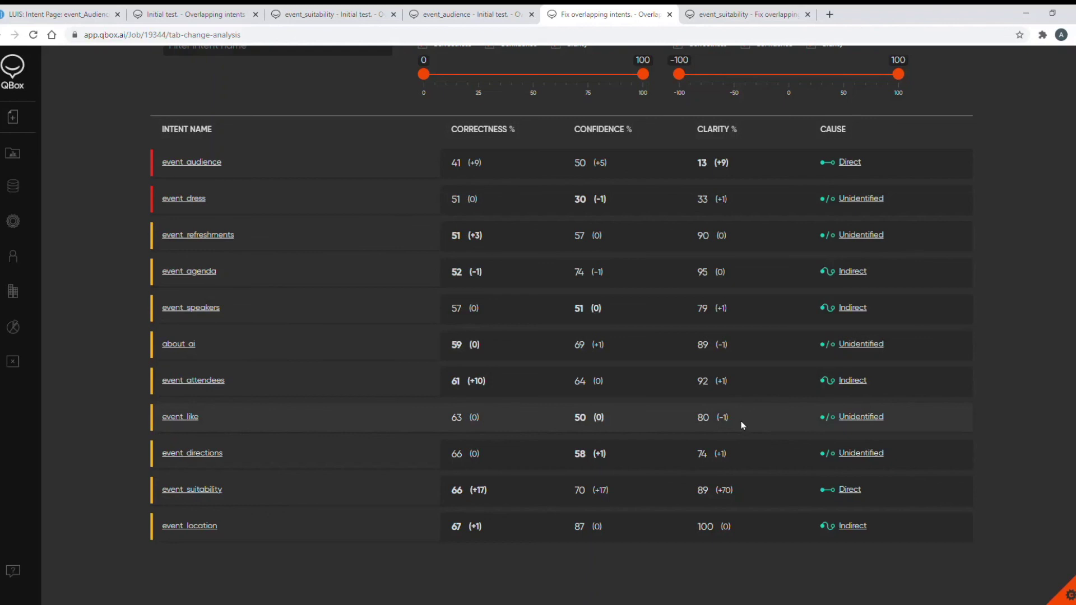
pyautogui.scroll(4, 740, 425)
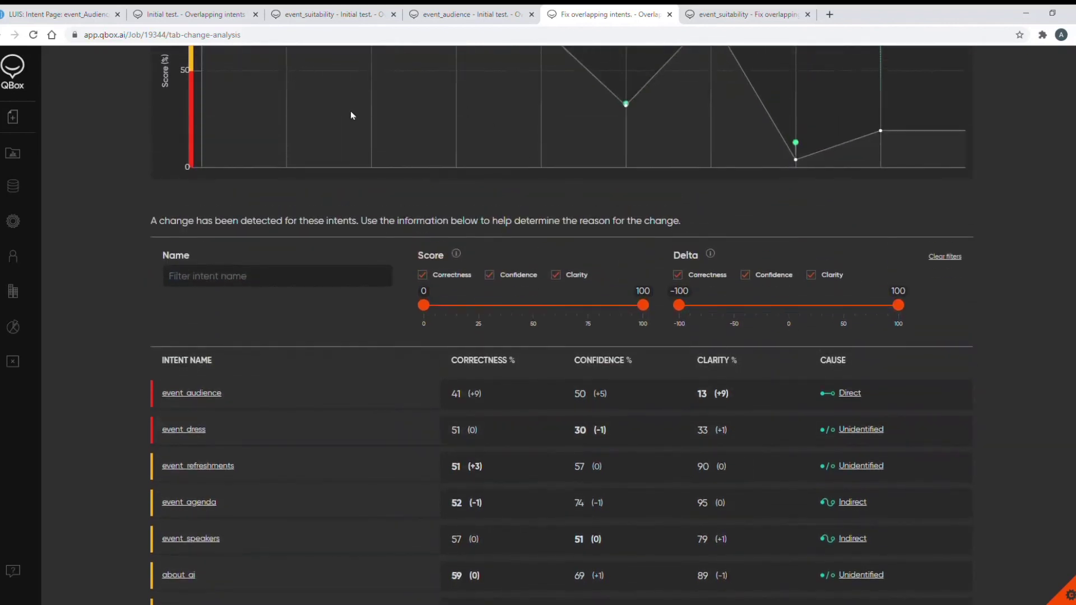
pyautogui.scroll(6, 352, 116)
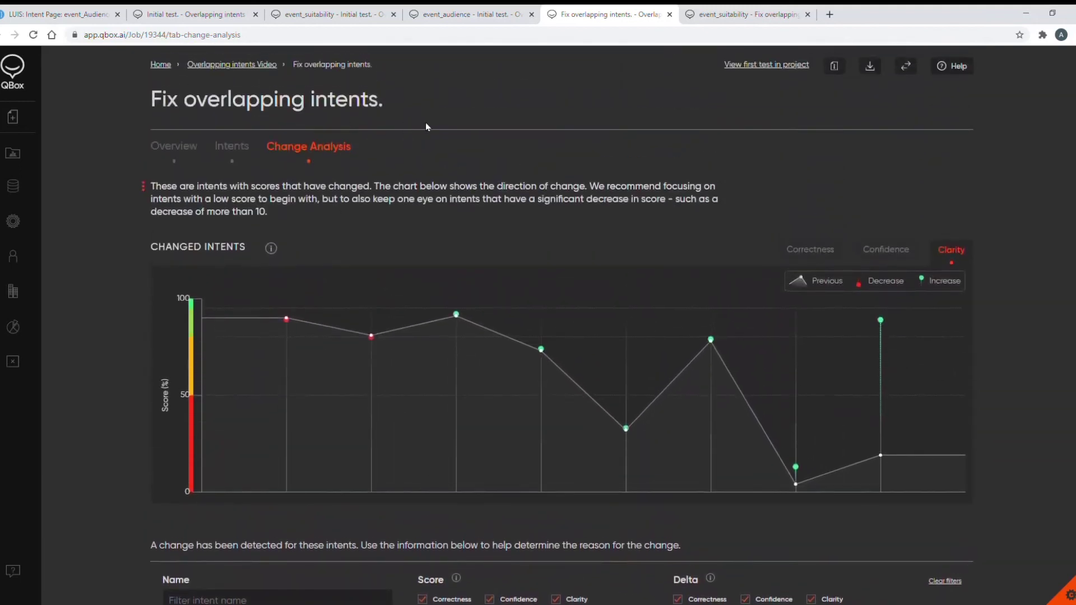
# Return to the Initial test's event_suitability results and examine its scores and correctness distribution diagram
pyautogui.click(222, 21)
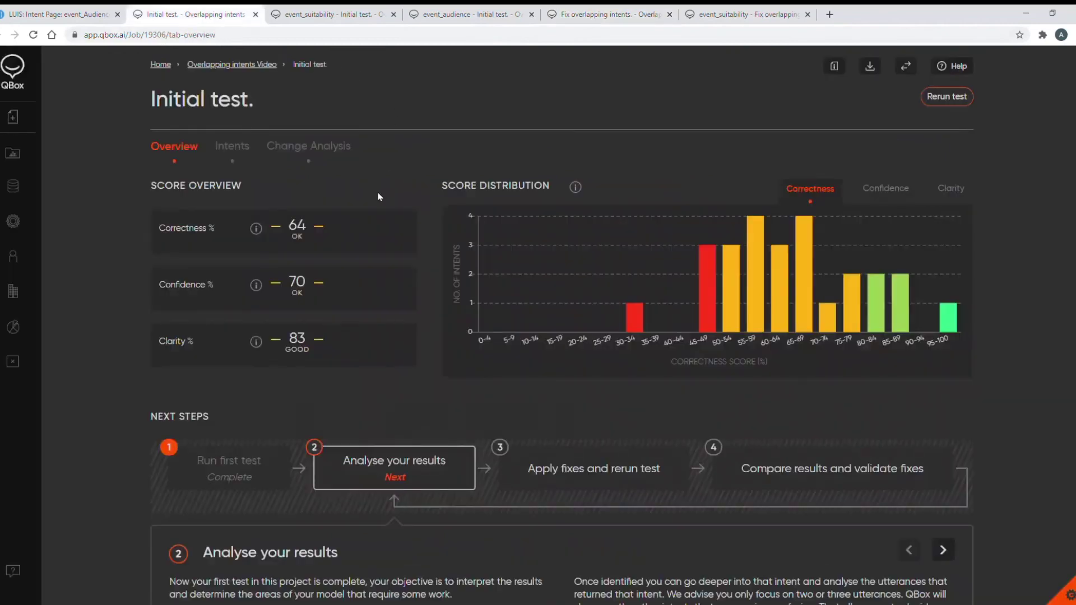
pyautogui.click(317, 20)
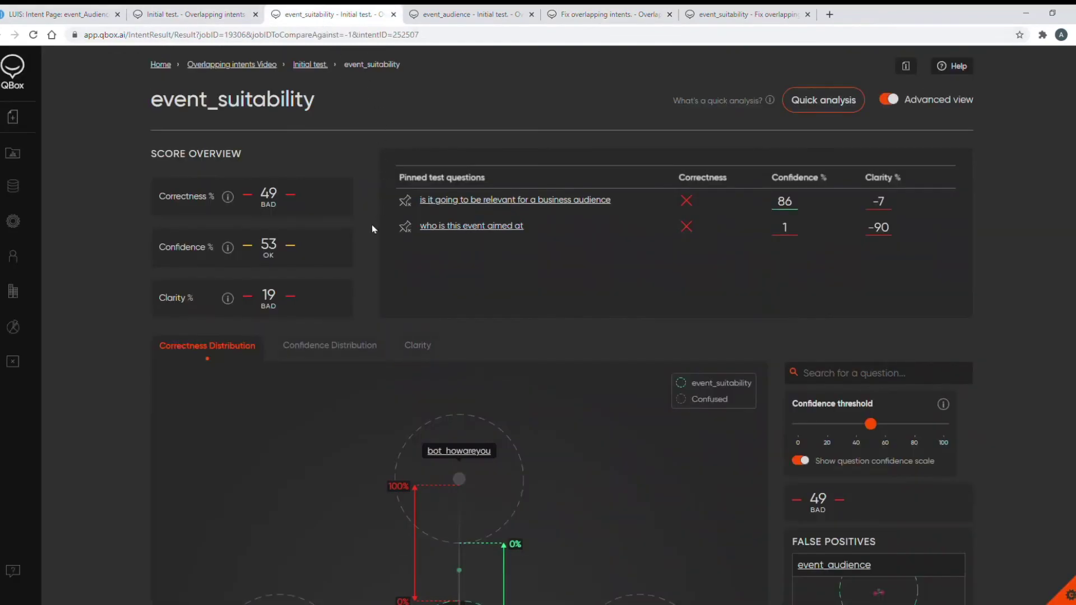
pyautogui.moveTo(228, 303)
pyautogui.scroll(-5, 578, 365)
pyautogui.scroll(-1, 583, 365)
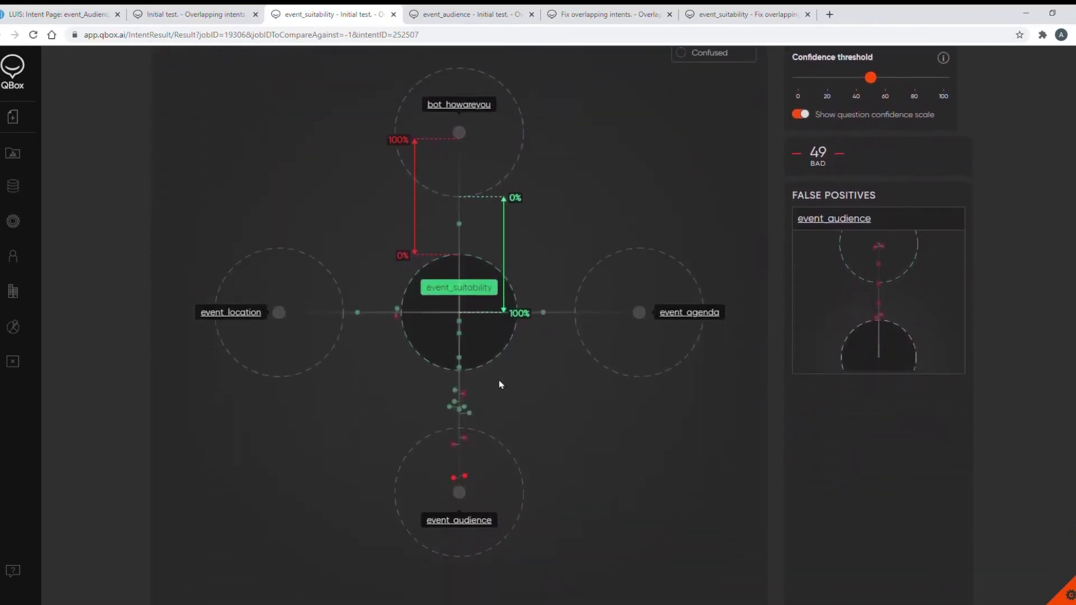